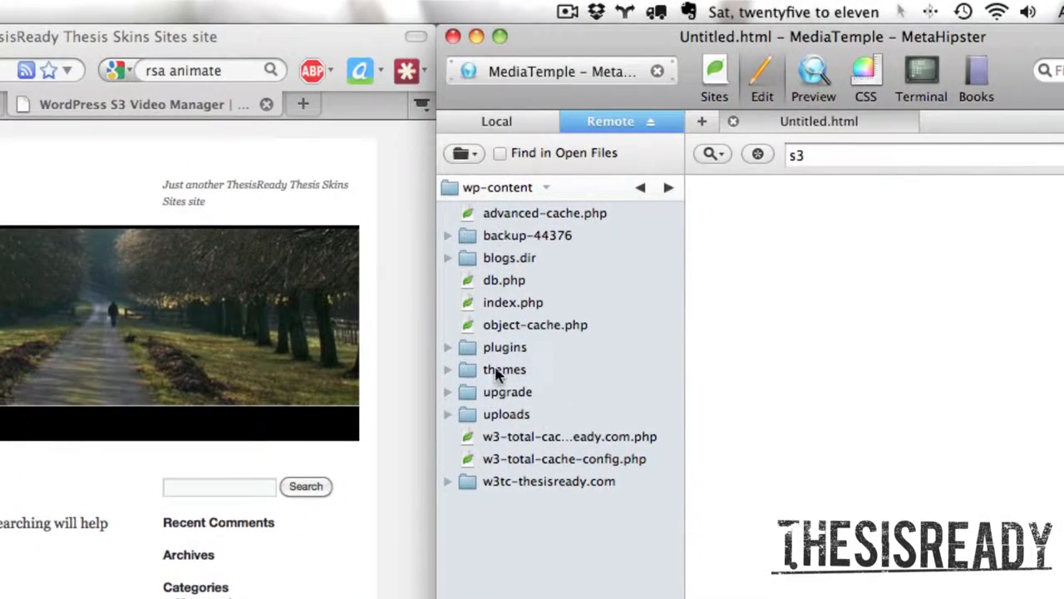
Step: Upload the local wps3-video-manager folder to the remote wp-content/plugins folder and check it in the remote listing
left_click(566, 279)
double_click(501, 353)
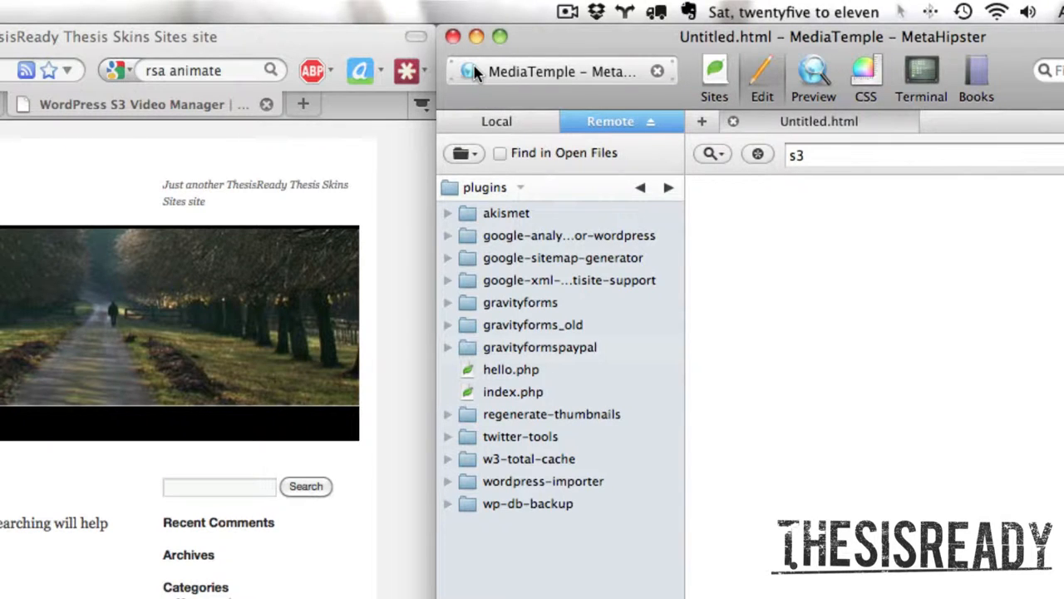
left_click(496, 122)
right_click(503, 218)
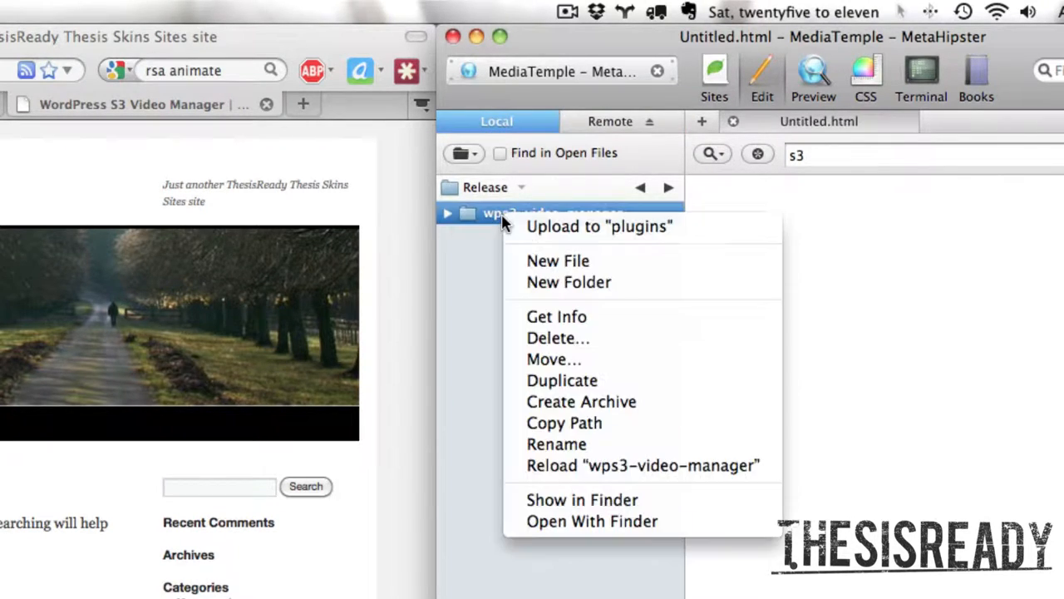
left_click(531, 237)
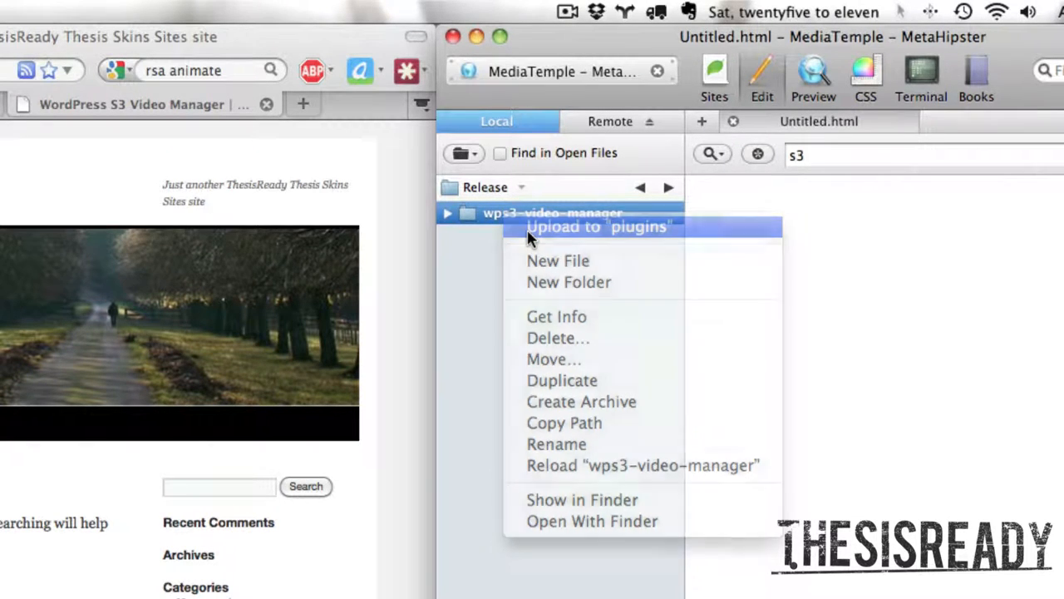
left_click(604, 130)
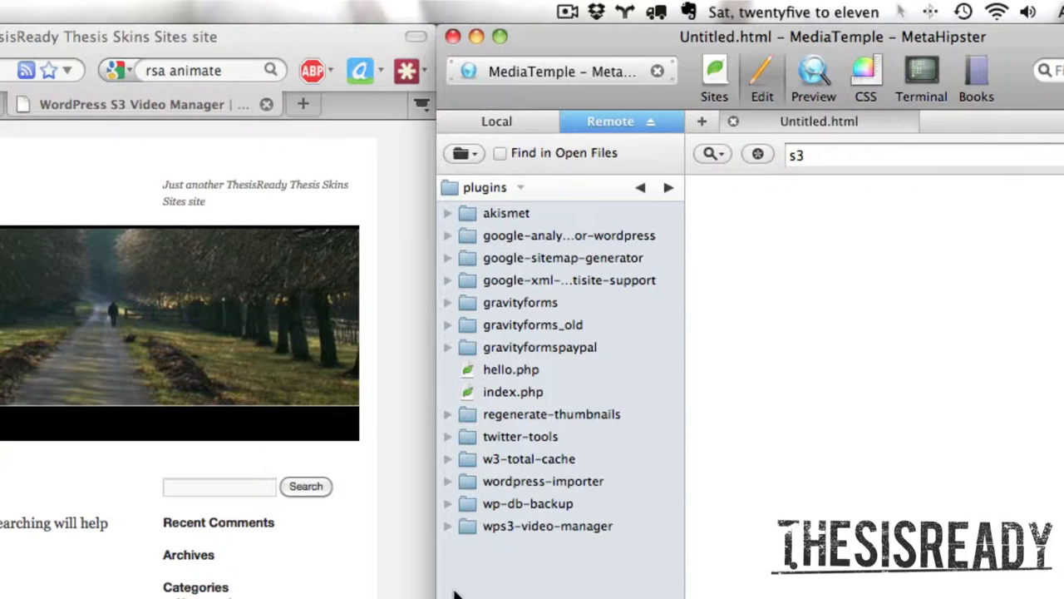
left_click(480, 533)
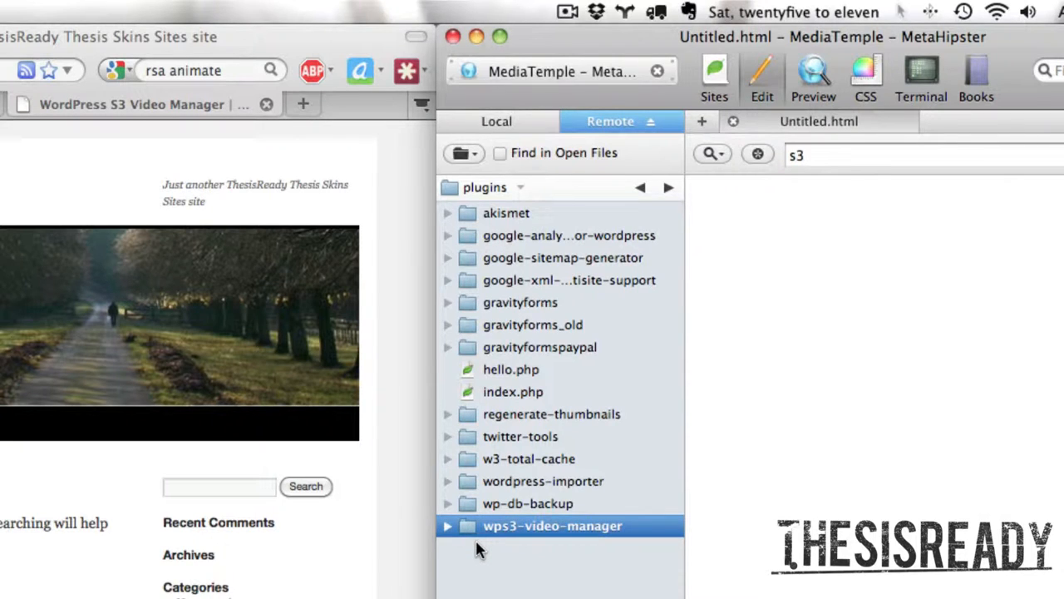
left_click(561, 548)
Step: Switch to the WordPress admin in Firefox, activate the WordPress S3 Video Manager plugin, and open its WPS3 Video Manager settings page
left_click(278, 351)
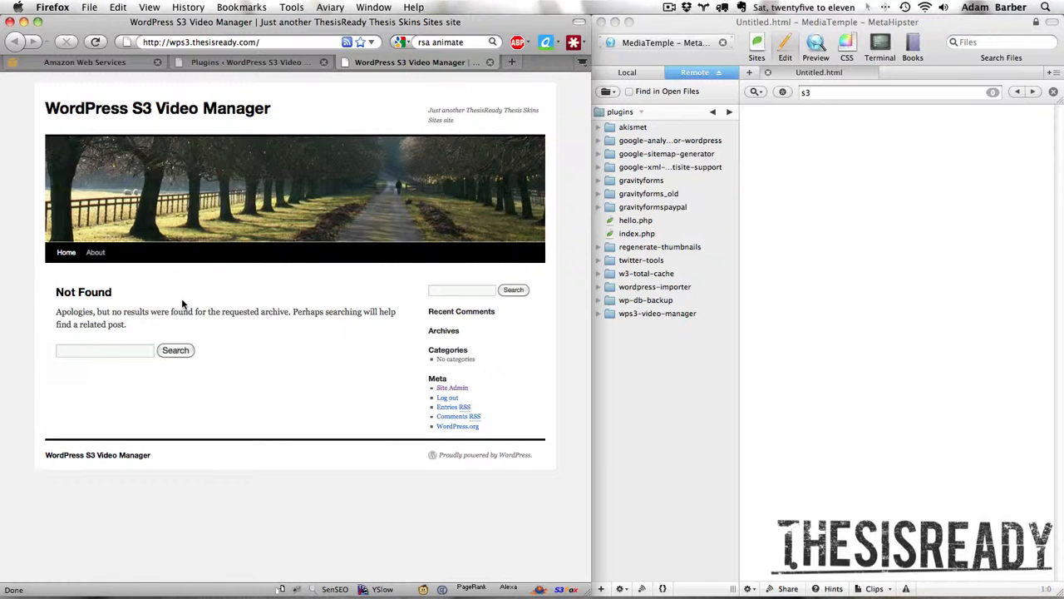
left_click(271, 65)
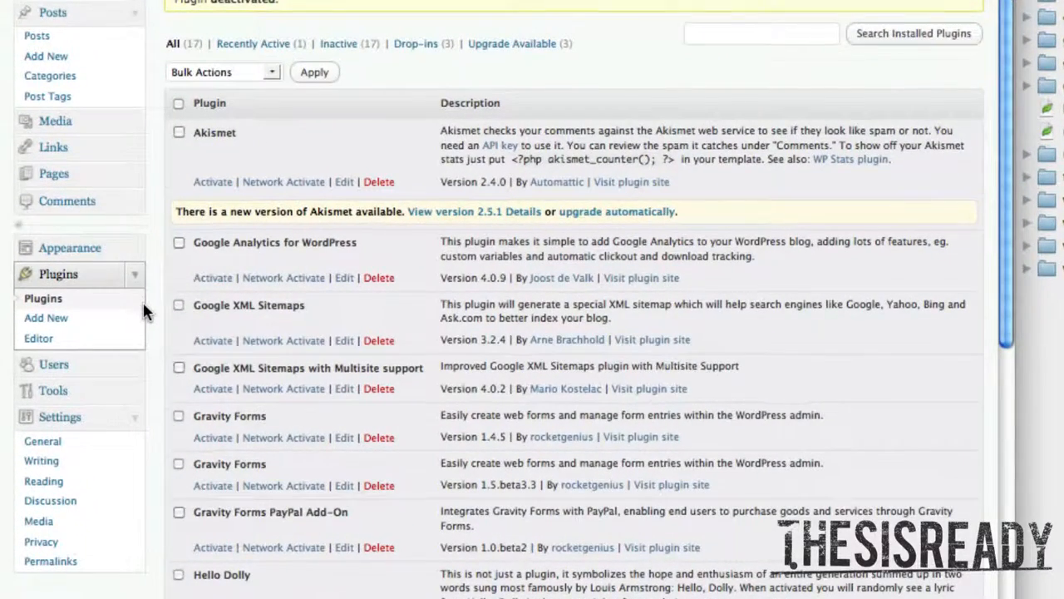
scroll(225, 310, "down", 15)
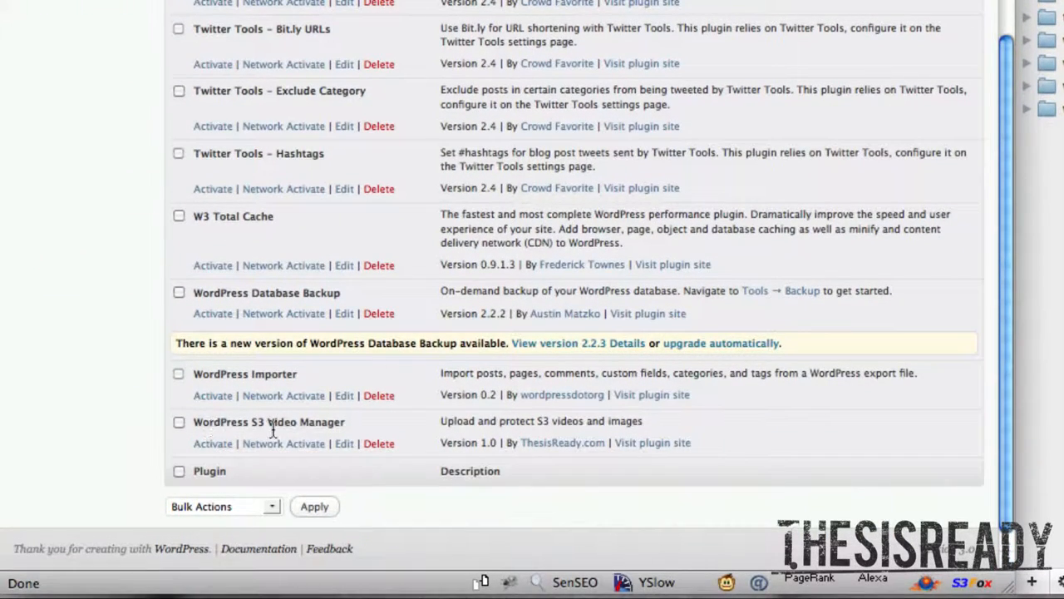
left_click(214, 443)
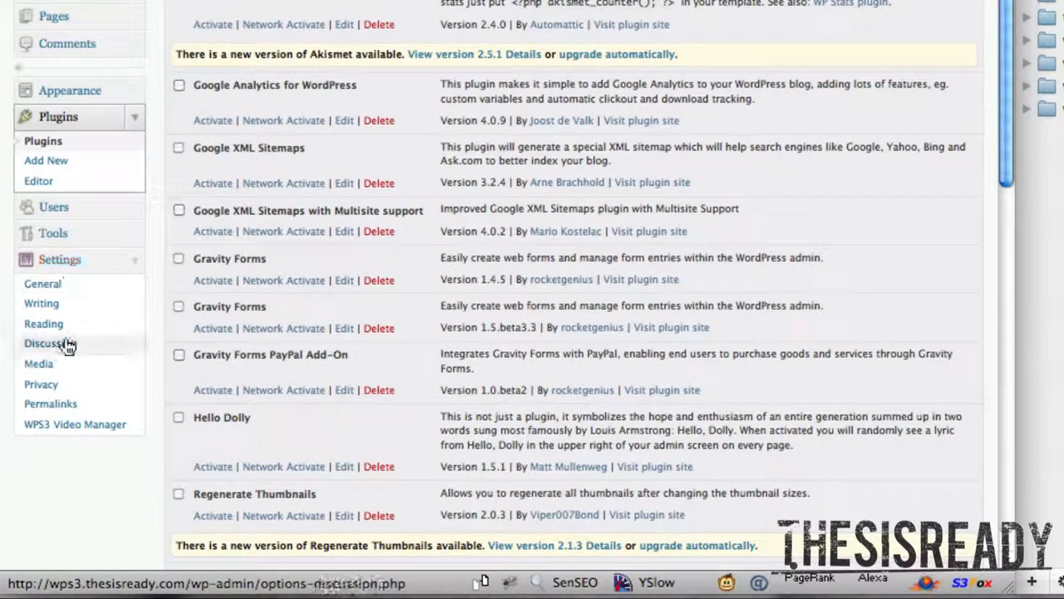
scroll(68, 354, "down", 1)
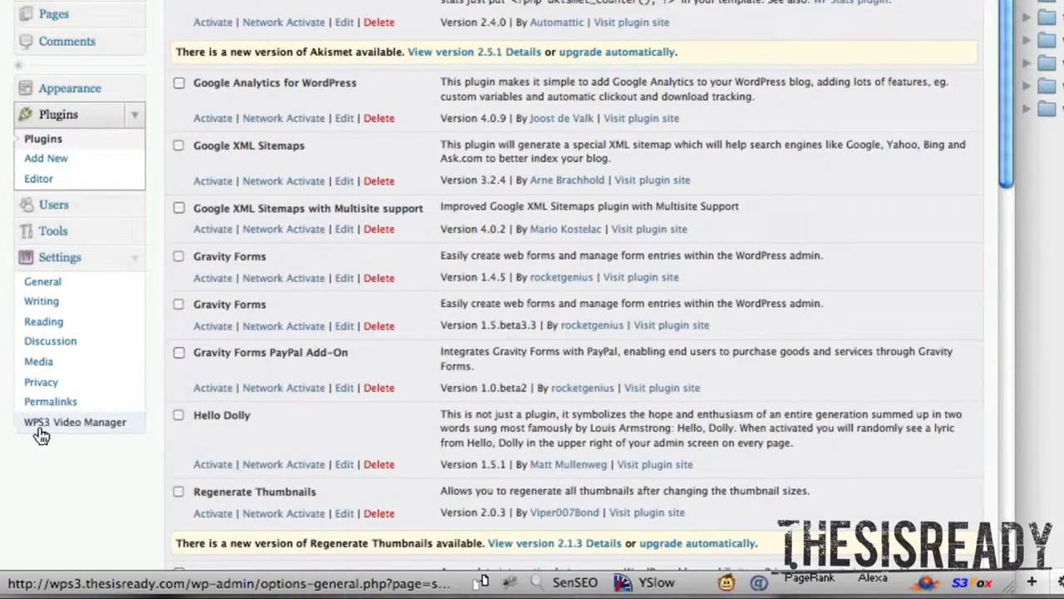
left_click(57, 428)
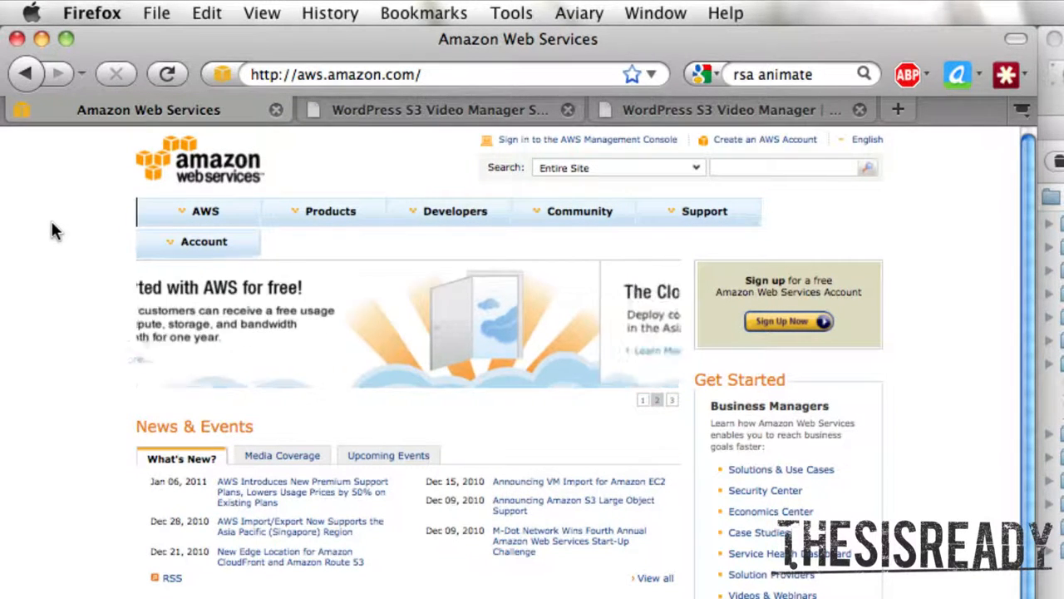
Step: Open the Security Credentials page of the AWS account, signing in with the saved login, and bring up the Access Keys list
left_click(178, 242)
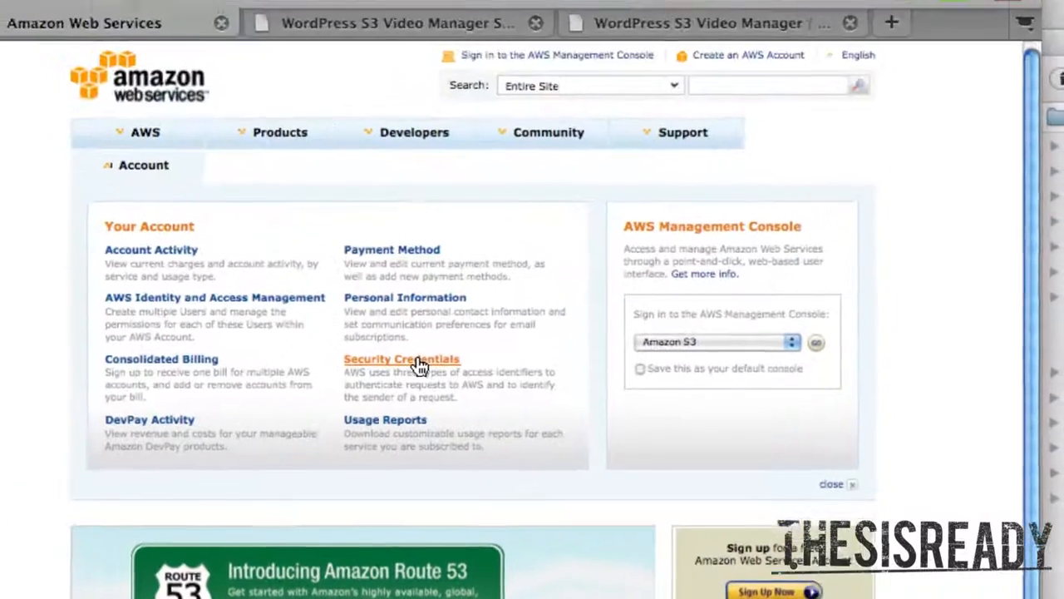
left_click(420, 366)
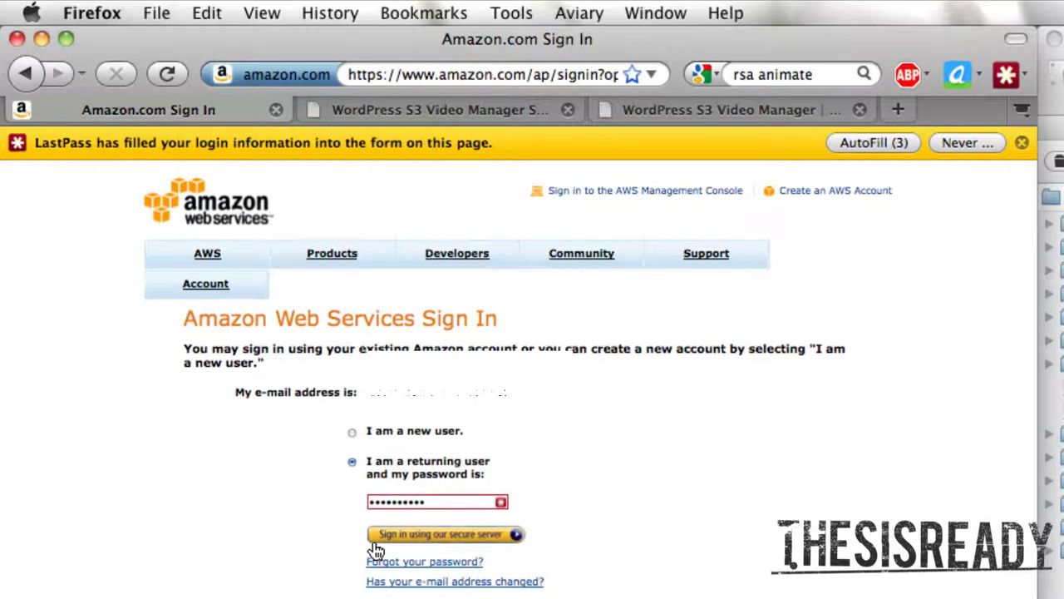
left_click(375, 541)
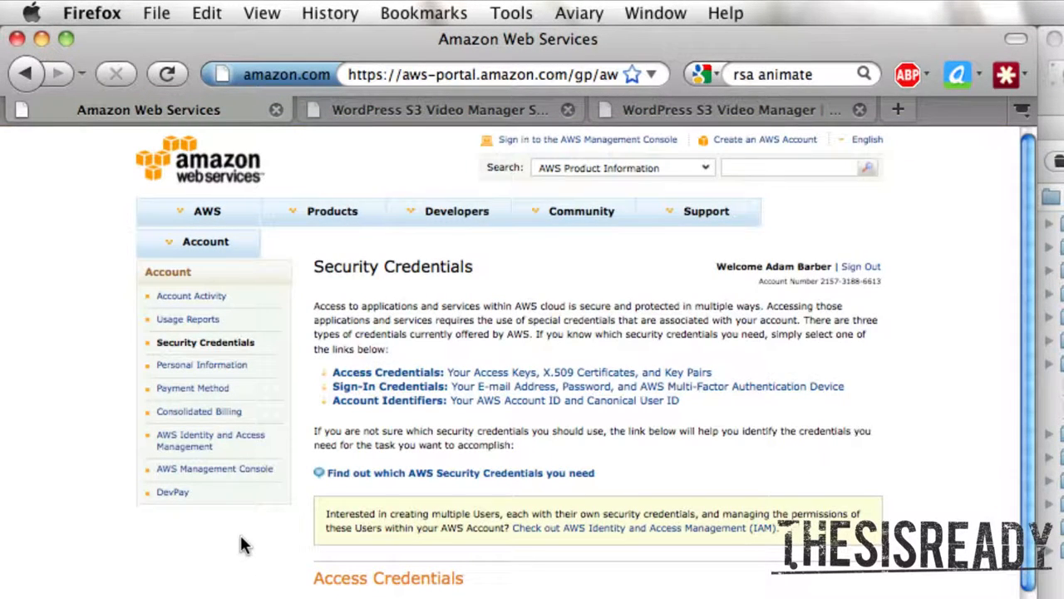
scroll(240, 535, "down", 5)
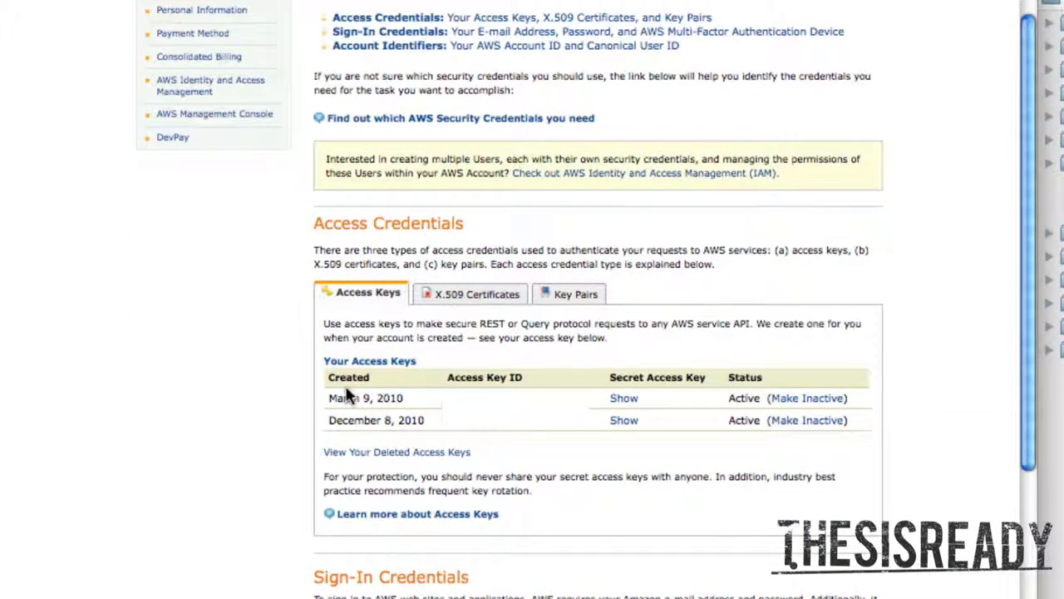
scroll(346, 389, "down", 1)
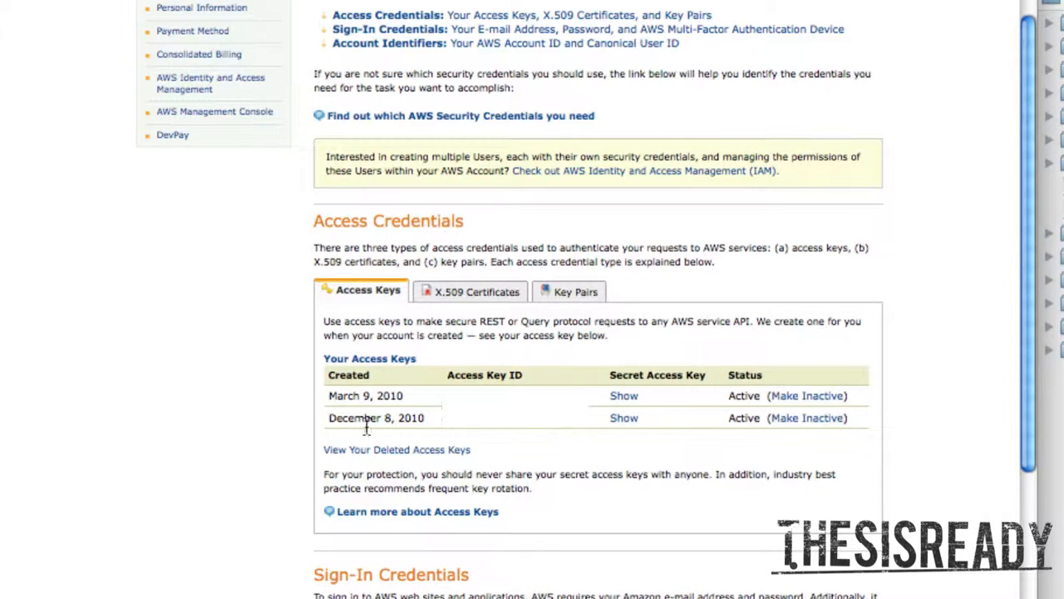
scroll(366, 427, "down", 1)
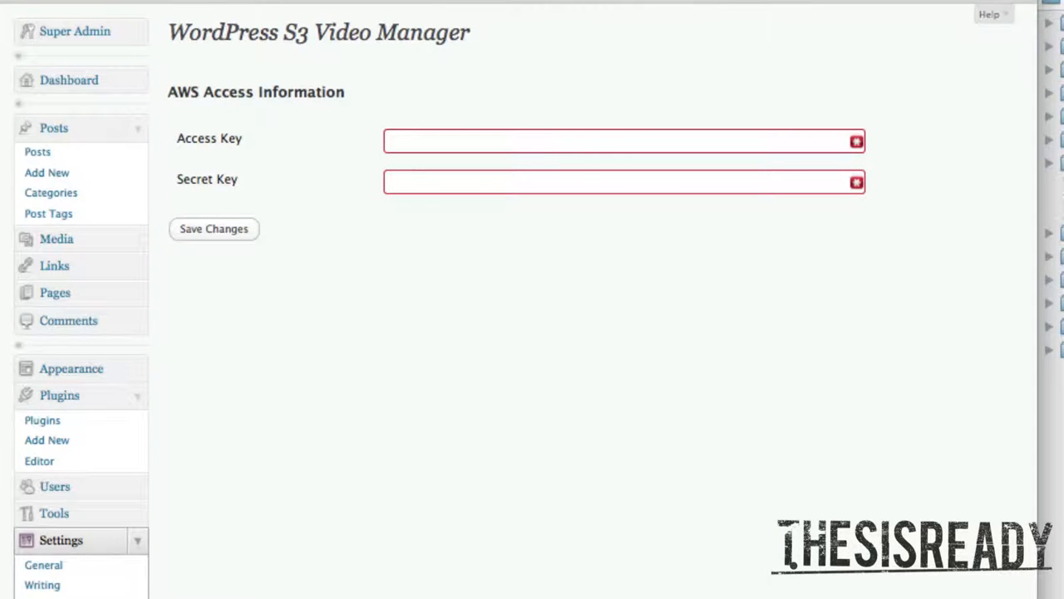
Step: Enter the AWS access key and the secret key created on December 8, 2010 in the plugin settings and save them
left_click(457, 137)
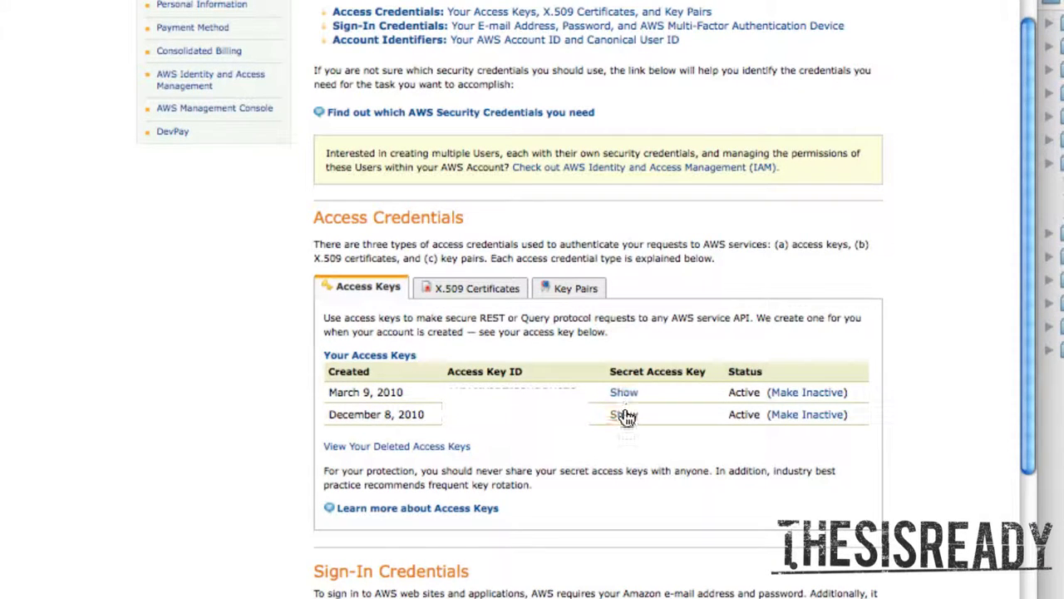
left_click(623, 415)
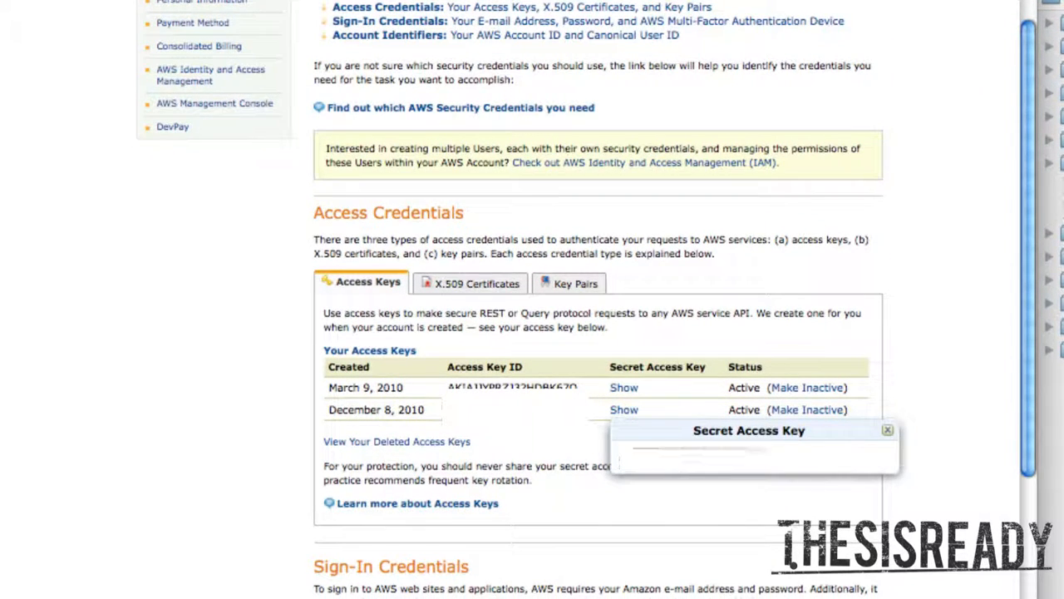
left_click(888, 428)
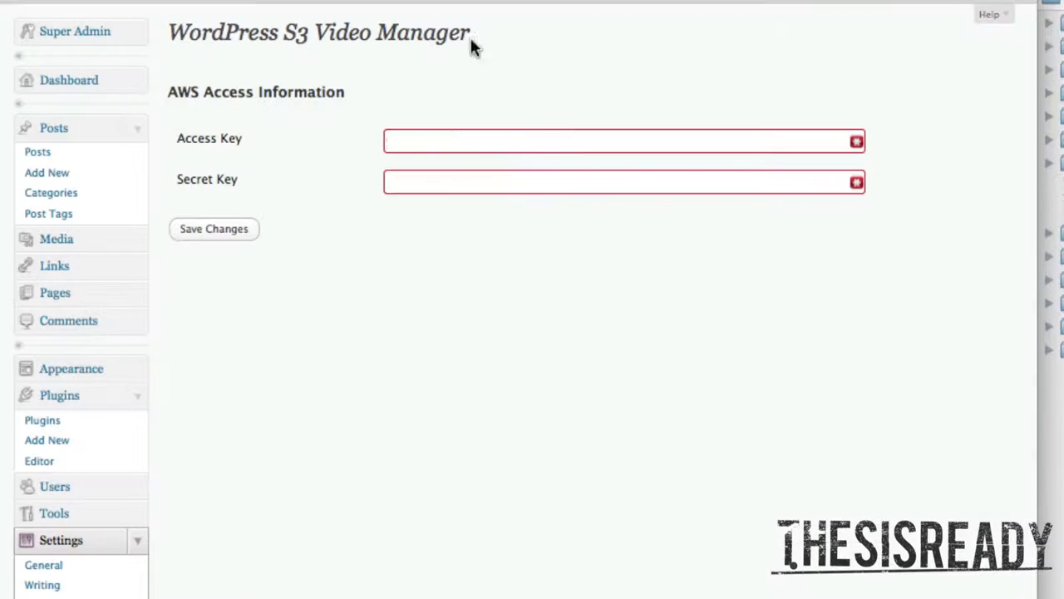
left_click(428, 179)
key("super+v")
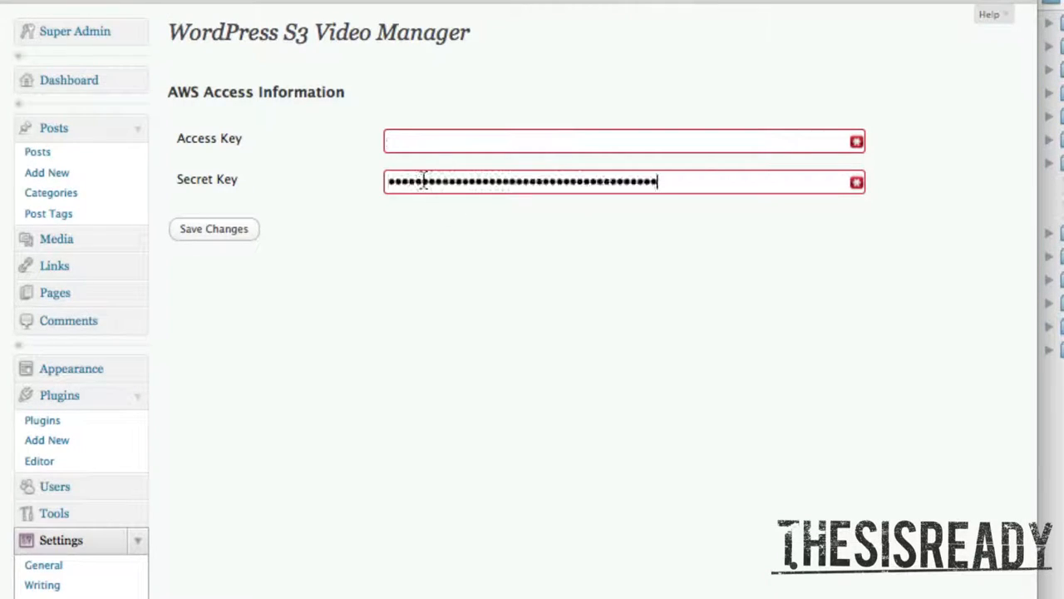
left_click(244, 236)
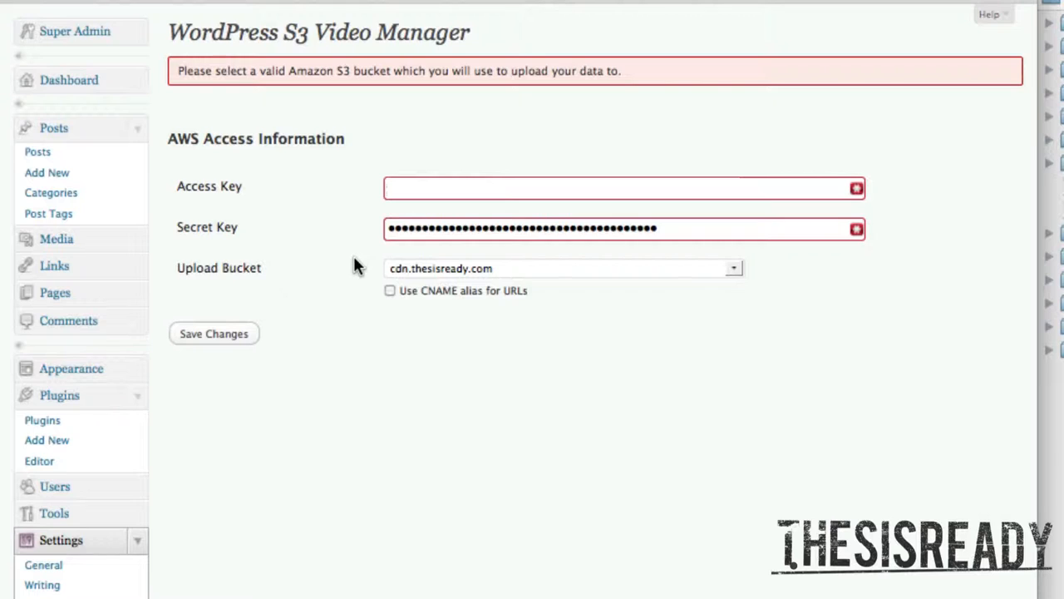
Step: Open the Amazon S3 bucket list in the AWS Management Console
left_click_drag(168, 268, 264, 278)
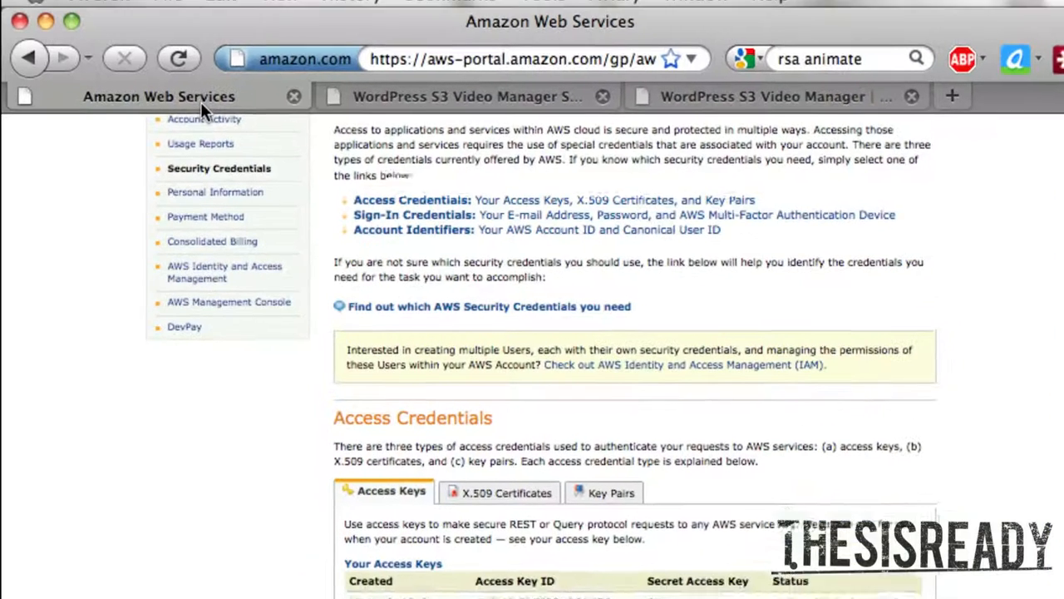
scroll(278, 261, "up", 3)
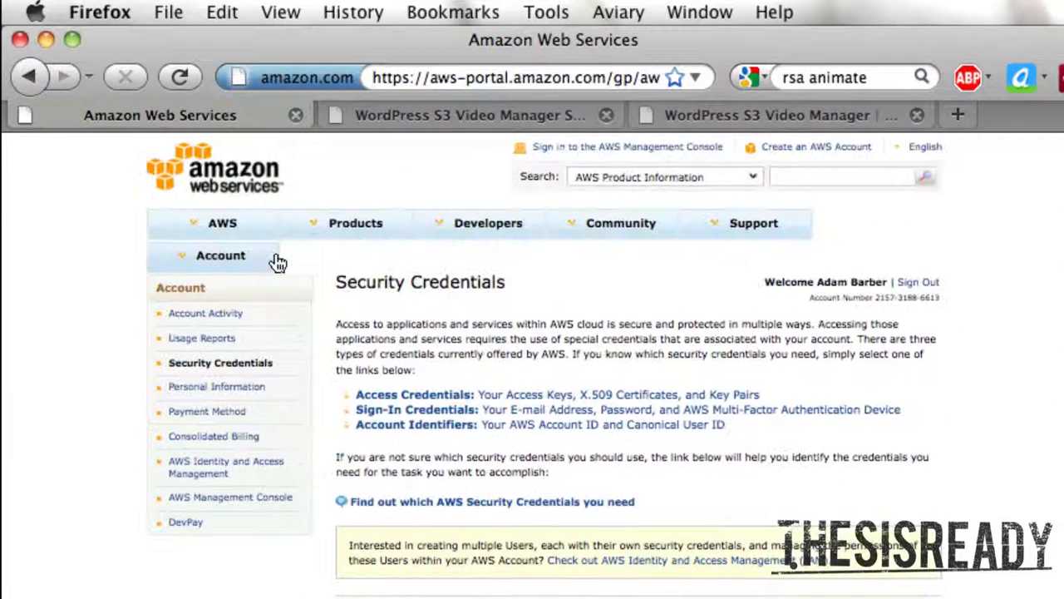
left_click(582, 158)
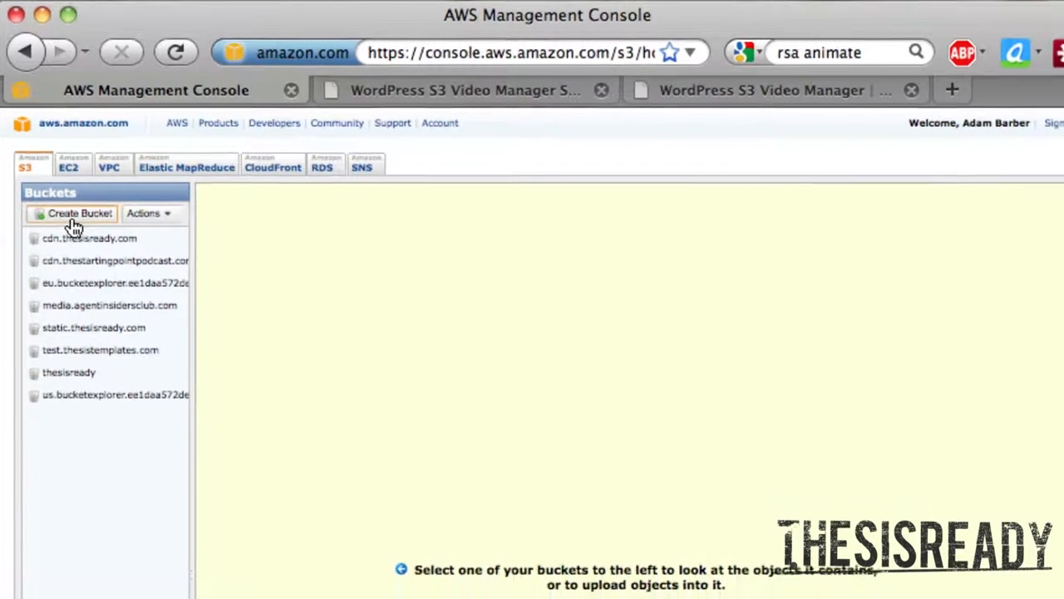
Step: Try to create an S3 bucket named video.yourdomain.com
left_click(77, 240)
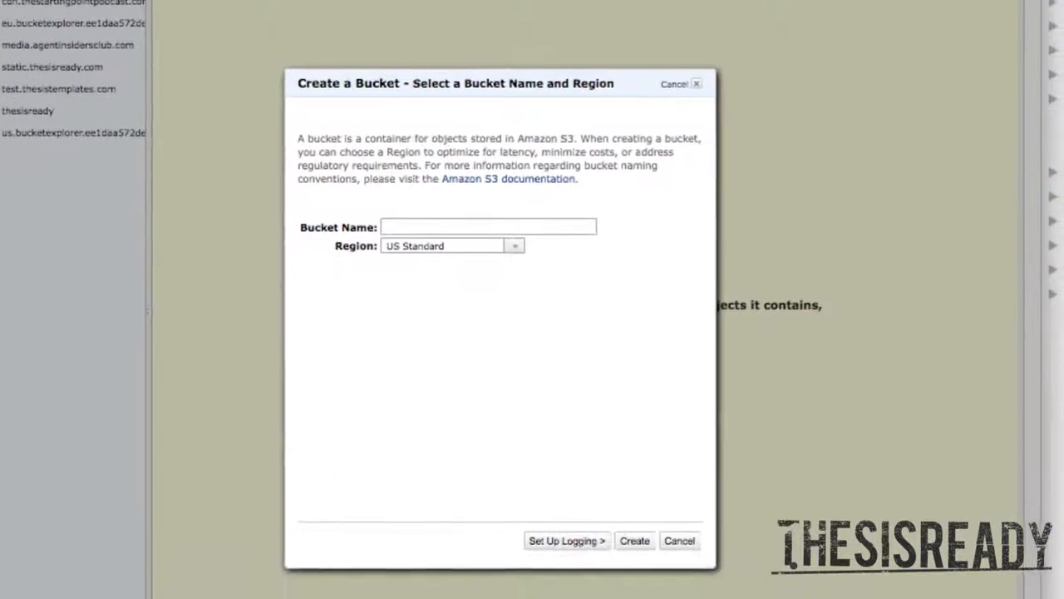
left_click(429, 218)
type("video.yourd")
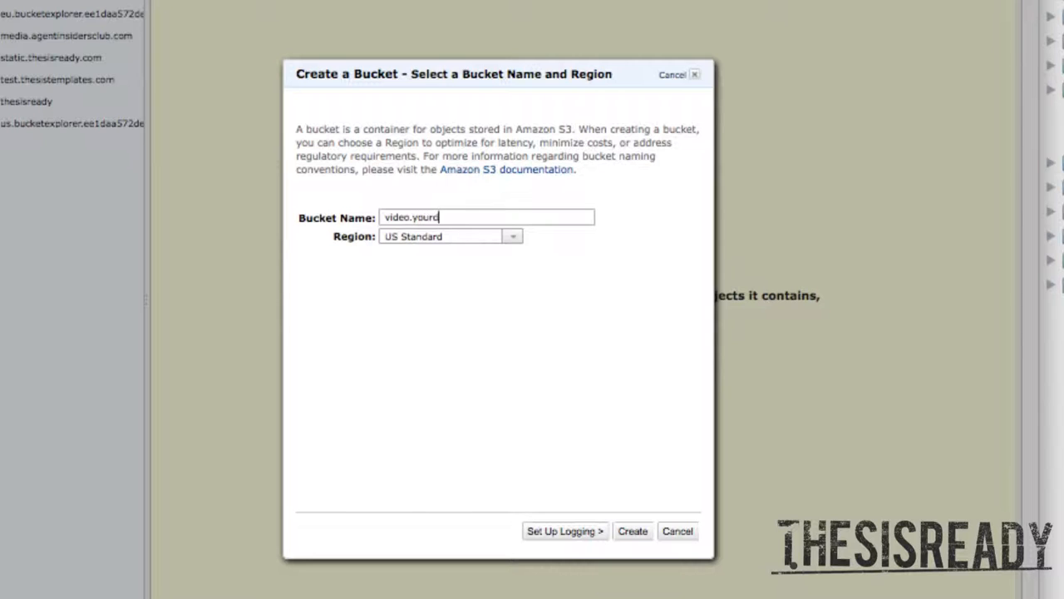
type("omain.com")
left_click(640, 533)
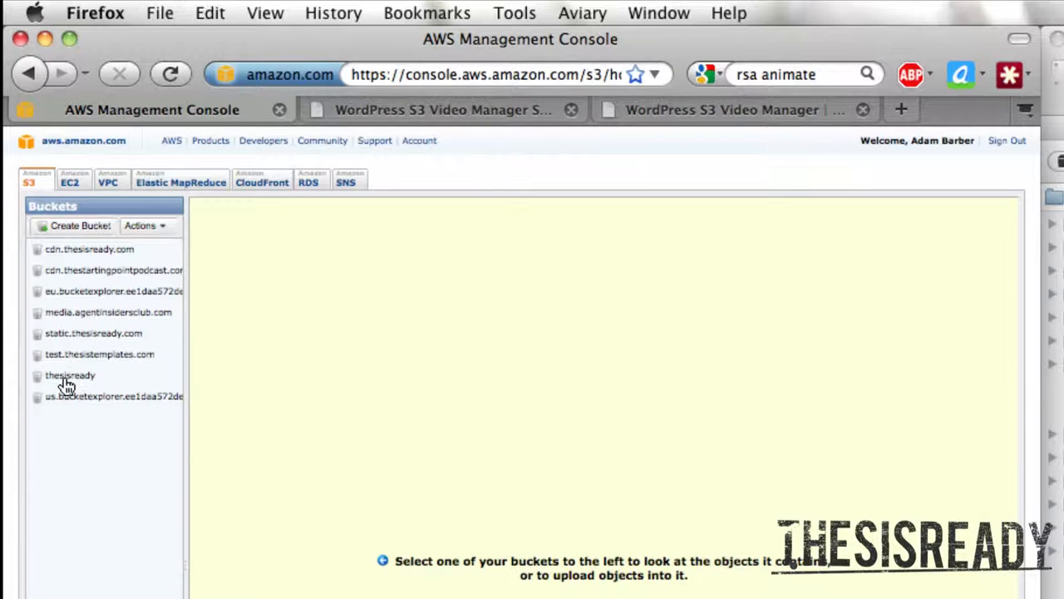
Step: Return to the WordPress S3 Video Manager settings, choose the upload bucket, and save the changes
left_click(453, 110)
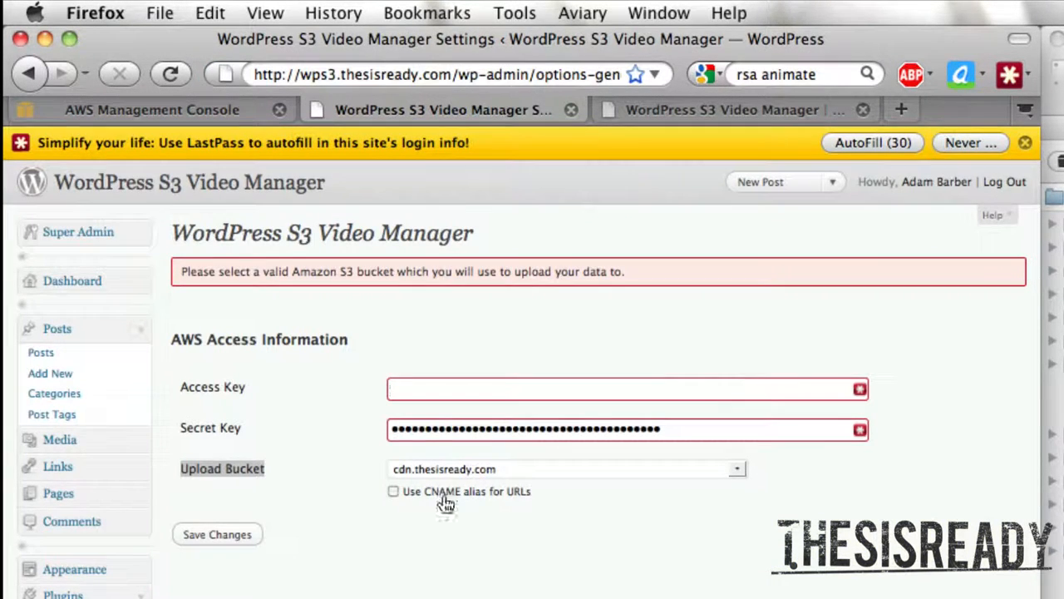
left_click(465, 472)
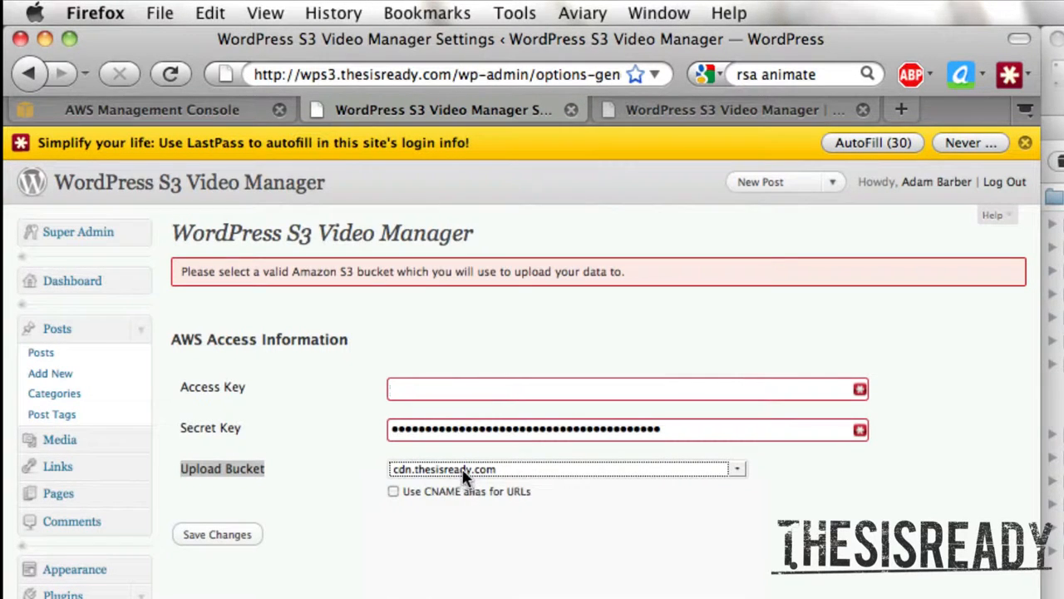
left_click(465, 471)
left_click(403, 589)
left_click(208, 542)
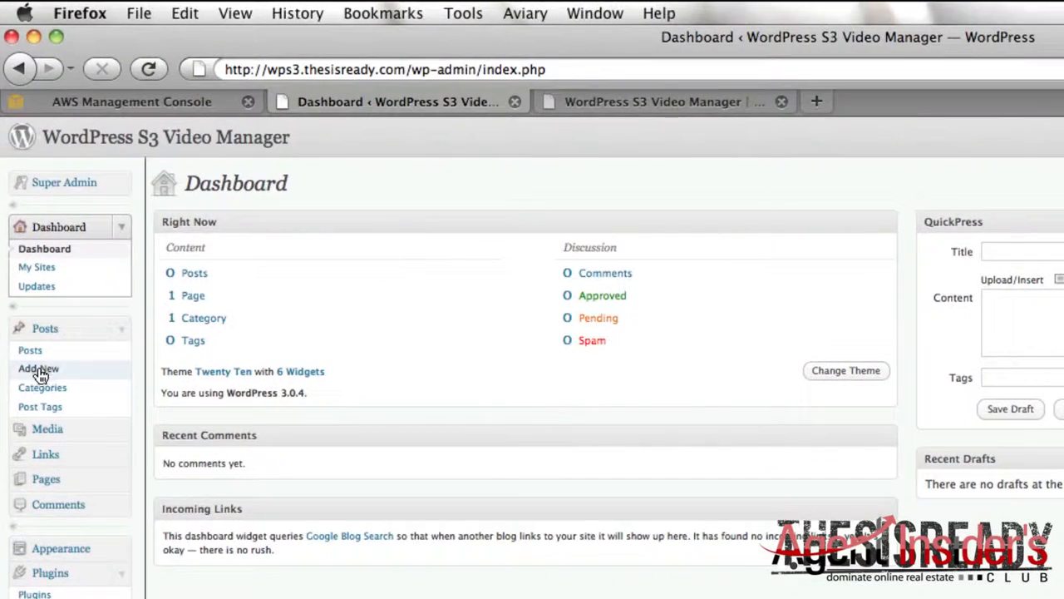
Step: Create a new post in WordPress titled "Sample Video Post"
left_click(36, 332)
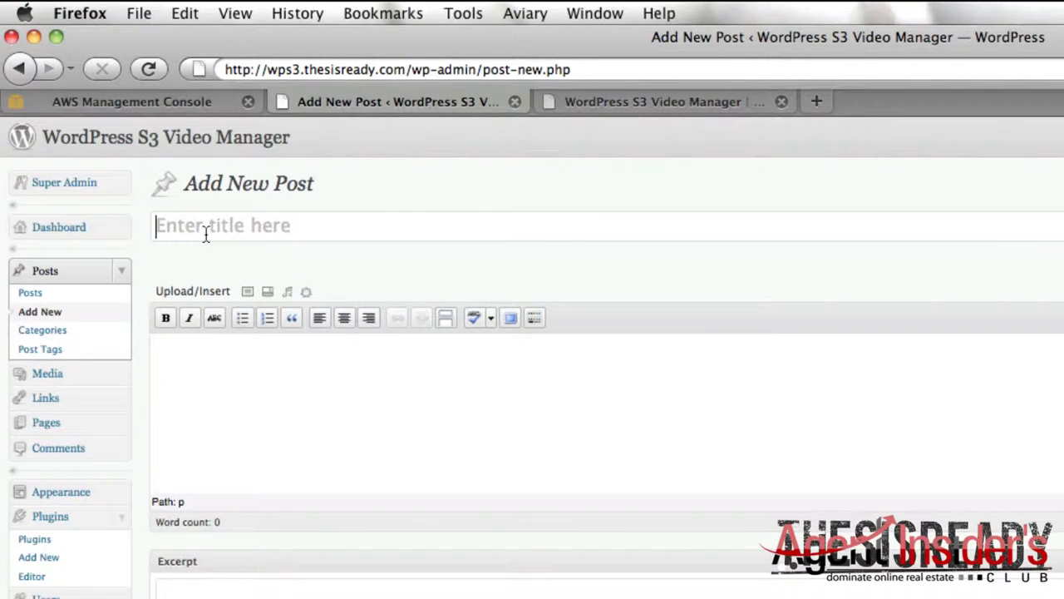
left_click(206, 234)
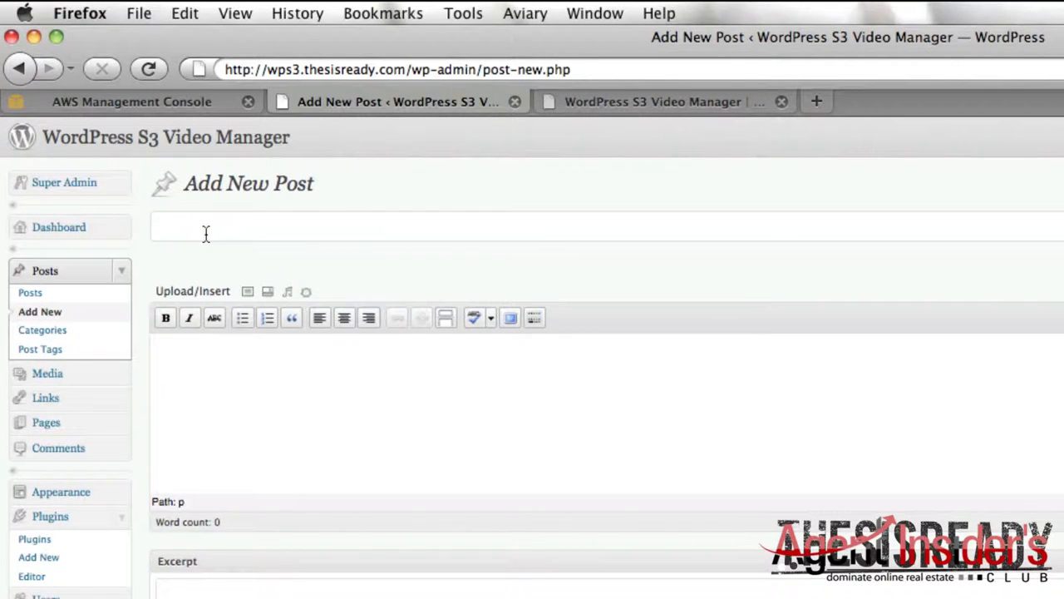
type("Sample Video Post")
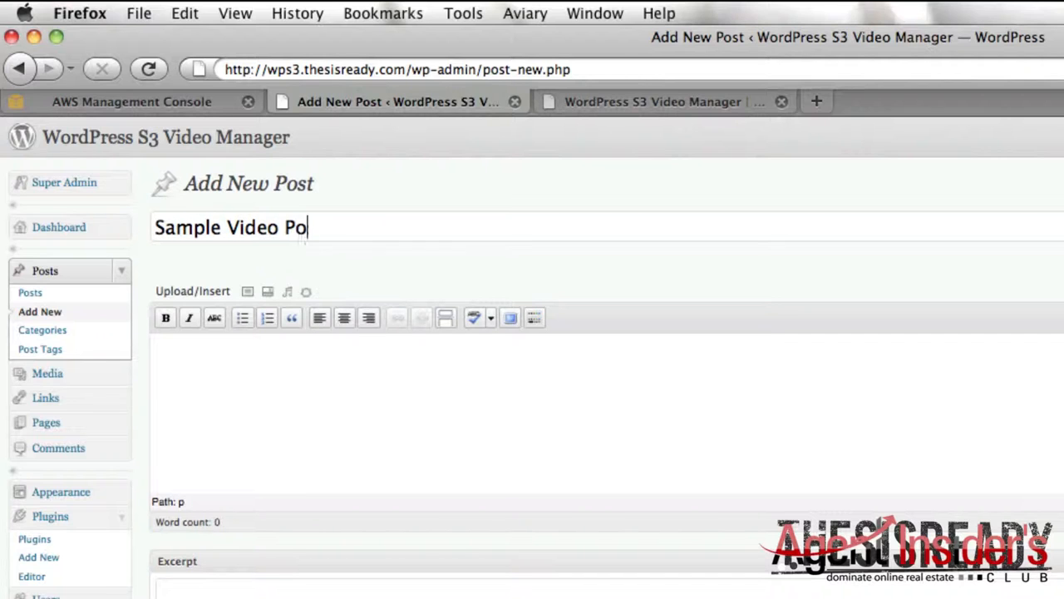
Step: Fill the post body with a pasted paragraph of Lorem ipsum placeholder text
key("Tab")
type("lor")
key("BackSpace")
key("BackSpace")
key("BackSpace")
type("Lorem ipsum dolor sit amet, consectetur adipiscing elit. Pellentesque ligula dui, condimentum quis posuere vel, placerat non lorem. Maecenas erat eros, congue ut dictum fringilla, mollis id nulla. Integer nunc quam, sollicitudin sit amet consequat posuere, malesuada consequat nibh. Aliquam iaculis nulla a lectus adipiscing vel tincidunt nunc volutpat. Fusce vitae diam ligula, in dignissim sem.")
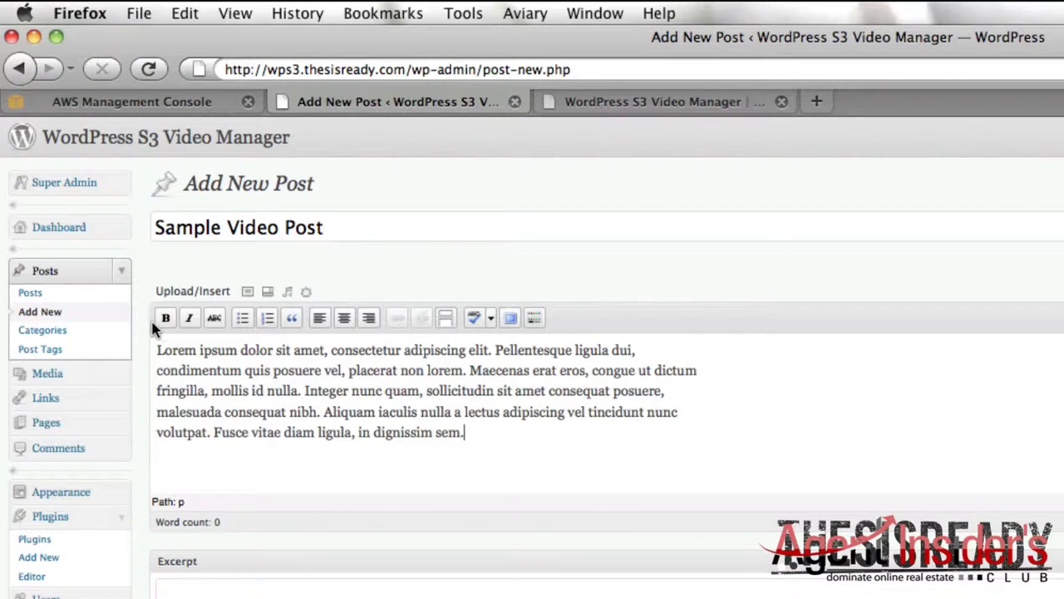
Step: Upload turn-on-off.mp4 to the Amazon S3 bucket through the post's WPS3 Video Manager media uploader
left_click(247, 301)
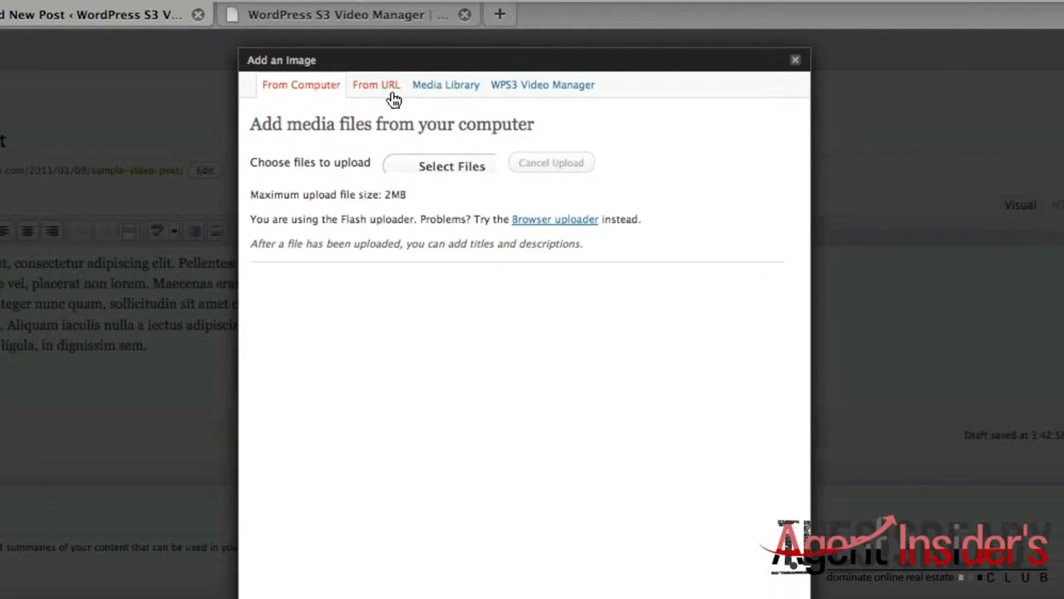
left_click(508, 92)
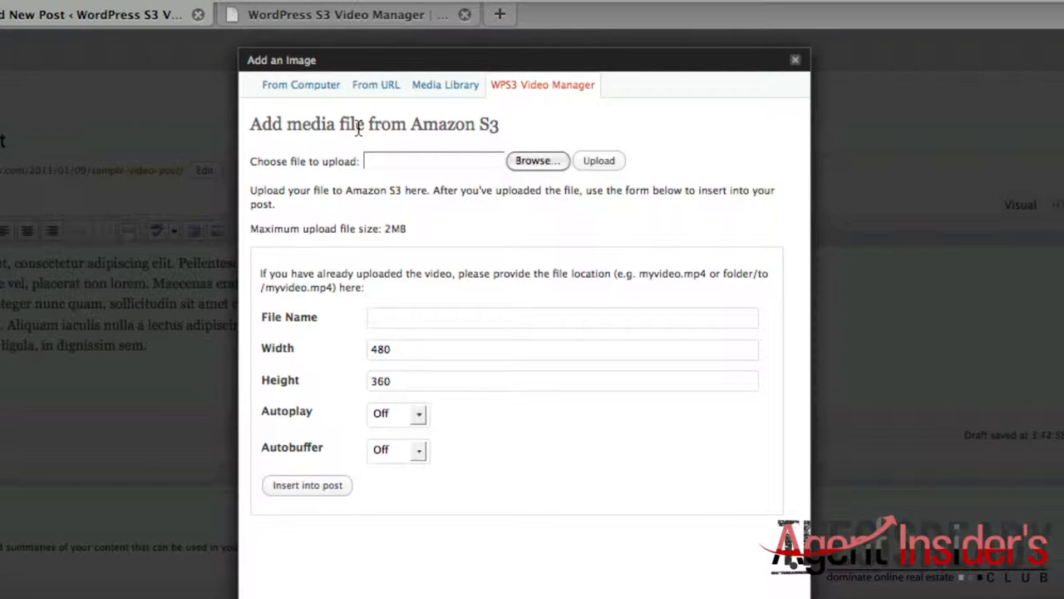
left_click_drag(248, 161, 360, 171)
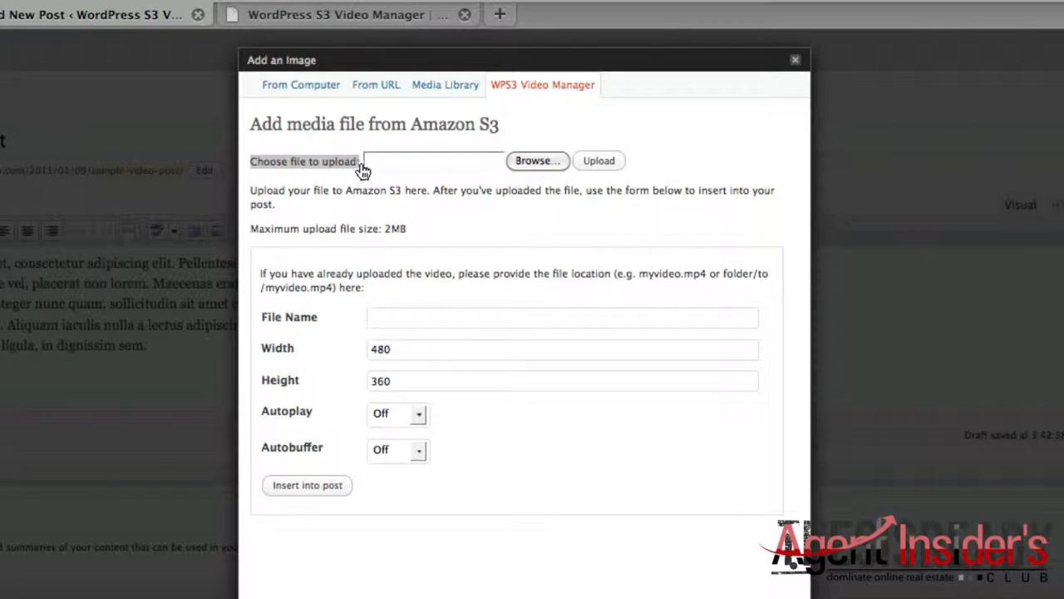
left_click(557, 163)
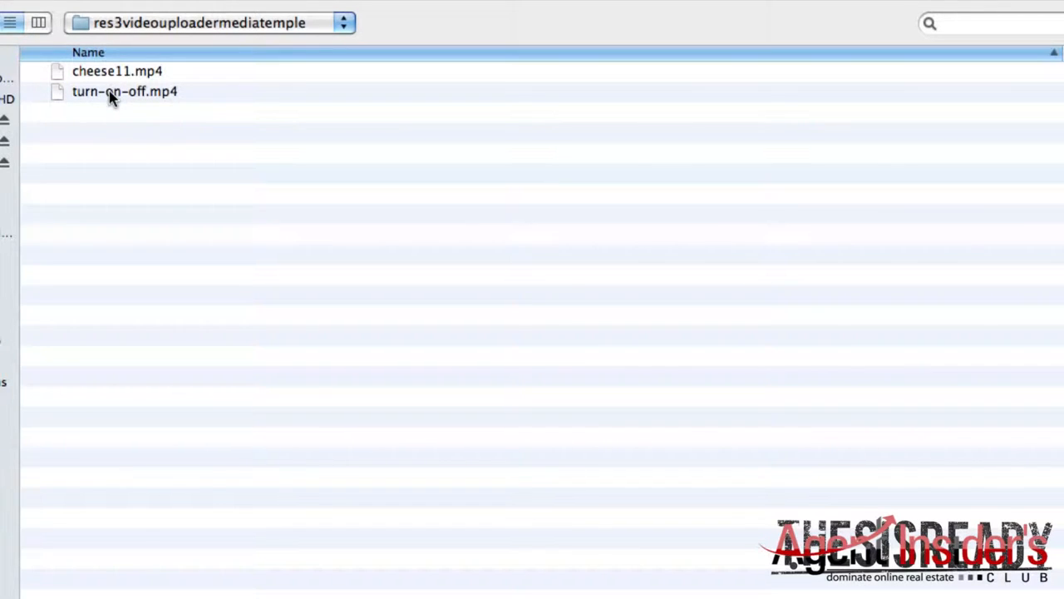
double_click(112, 97)
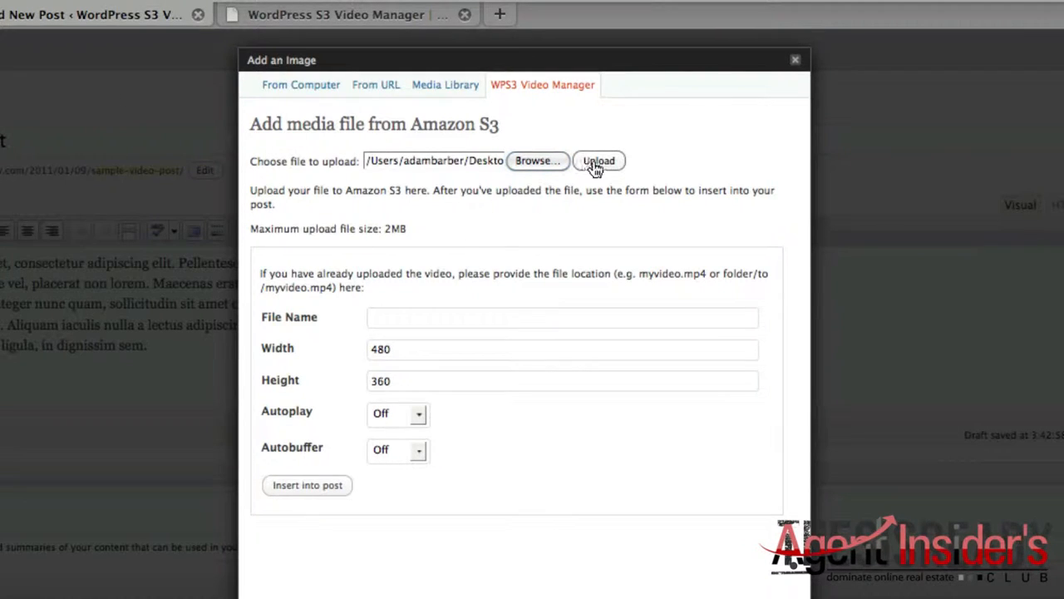
left_click(597, 162)
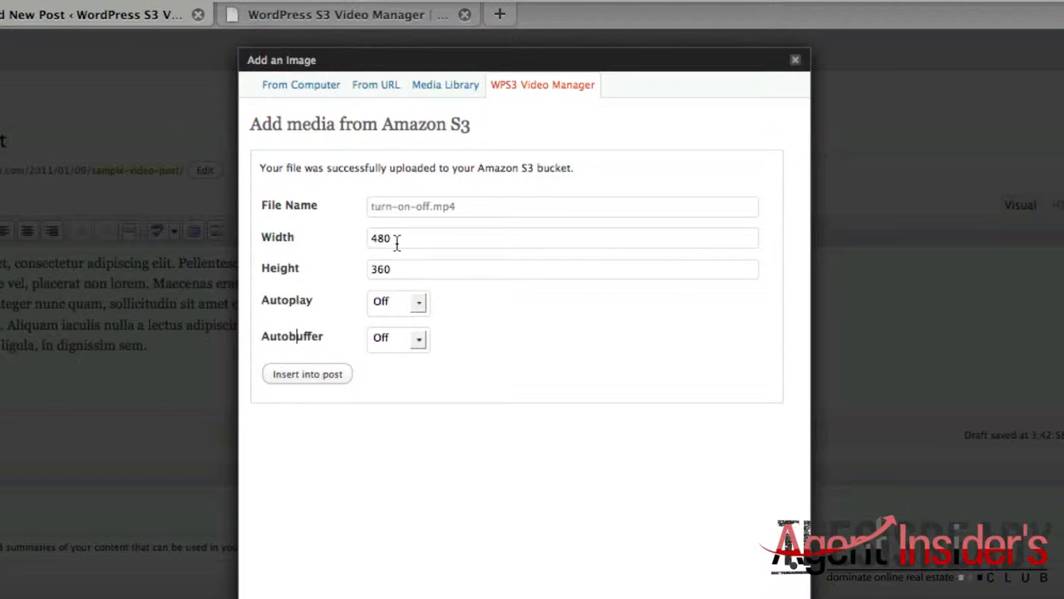
Step: Set the uploaded video's width to 600 and height to 365
left_click_drag(398, 241, 363, 240)
type("600")
key("Tab")
type("365")
Step: Set the video's Autobuffer option to On and its Autoplay option to Off
left_click(375, 307)
left_click(378, 342)
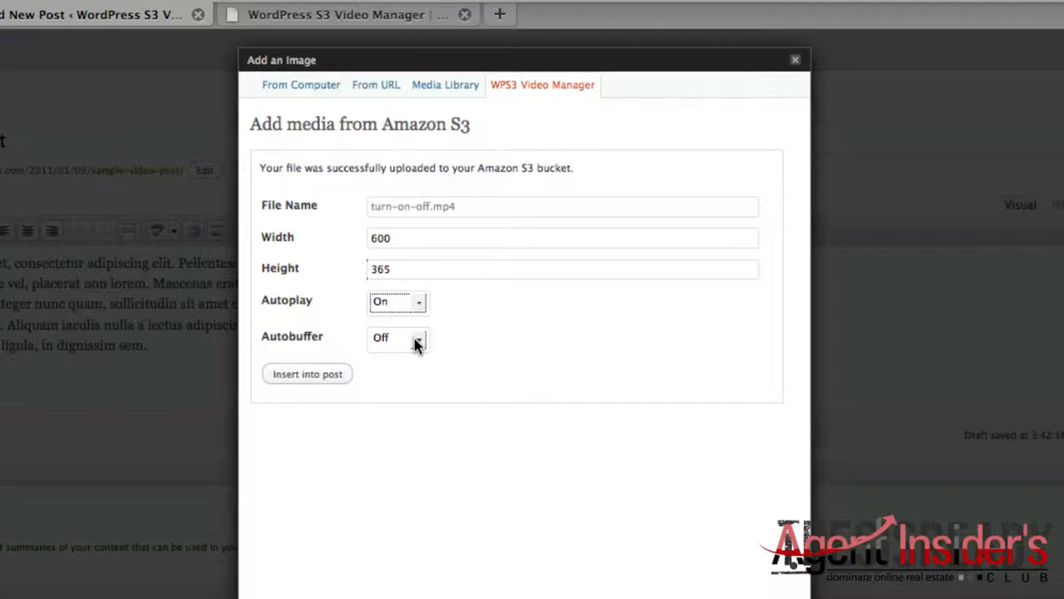
left_click(417, 345)
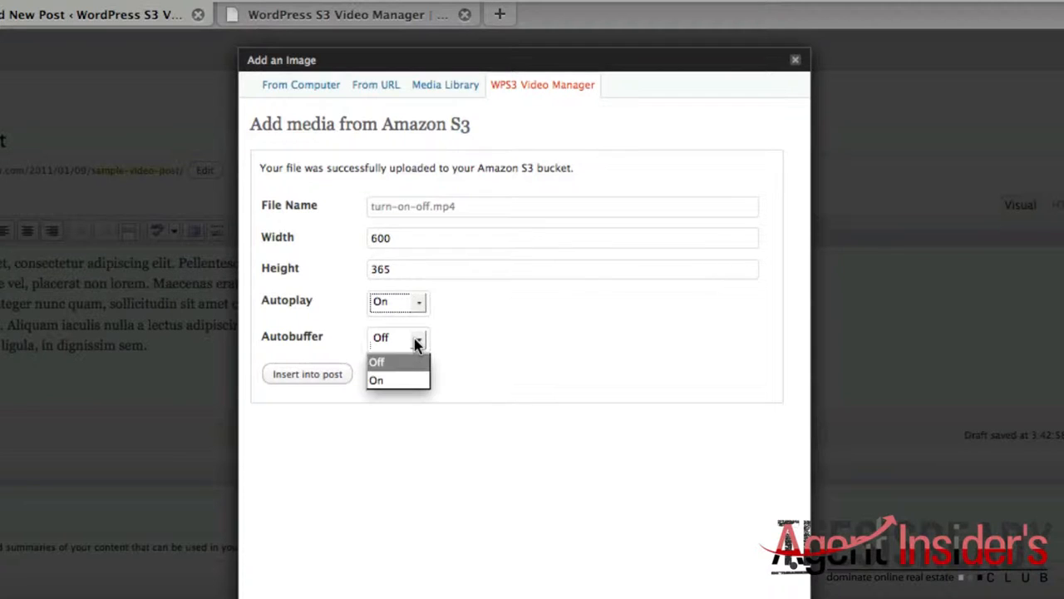
left_click(398, 376)
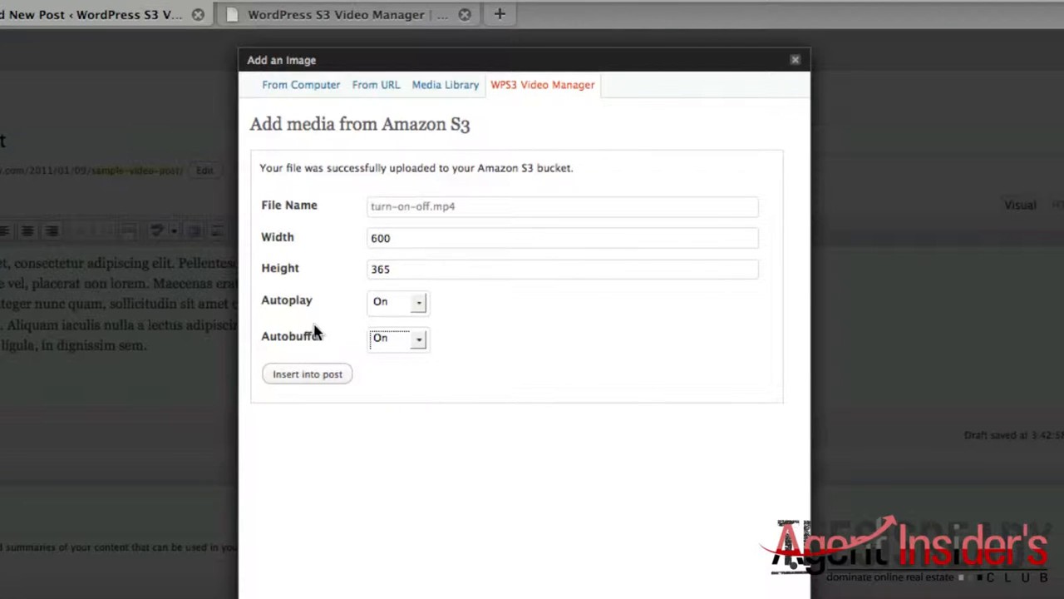
left_click(397, 310)
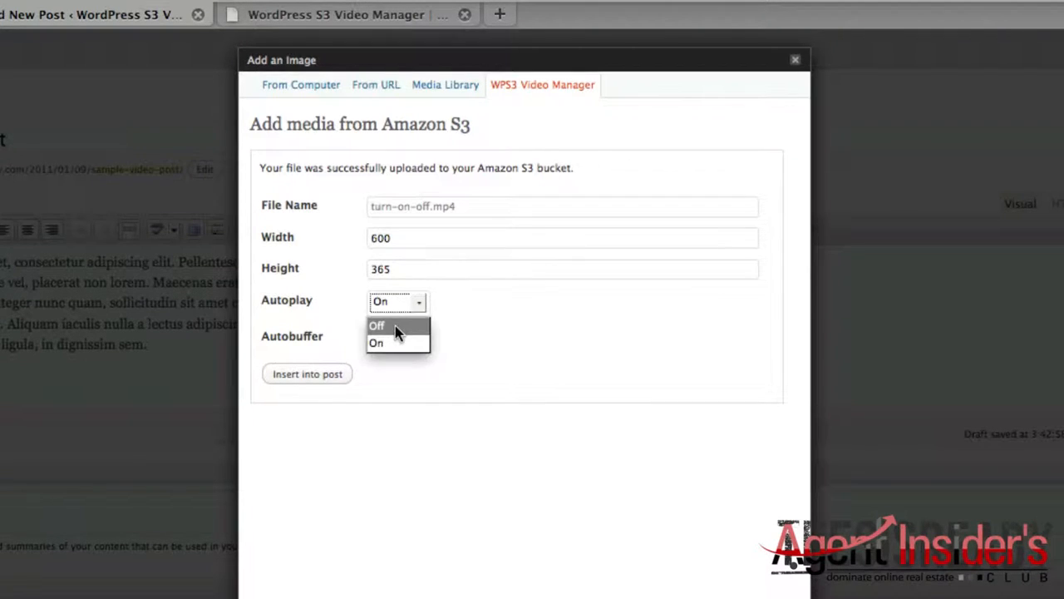
left_click(395, 325)
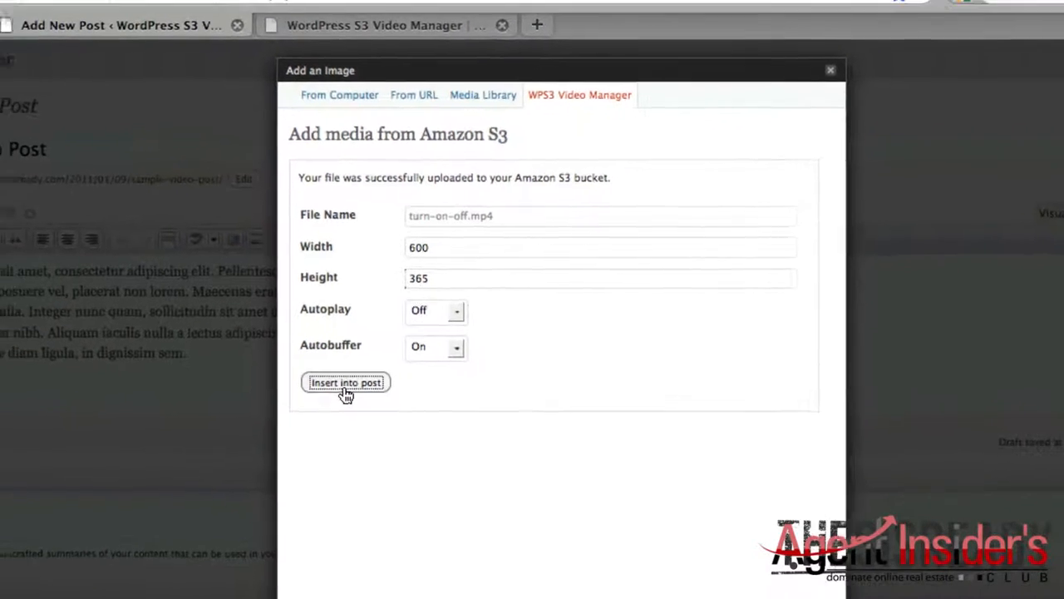
Step: Insert the video into the post and place its shortcode in a separate paragraph below the Lorem ipsum text
left_click(307, 374)
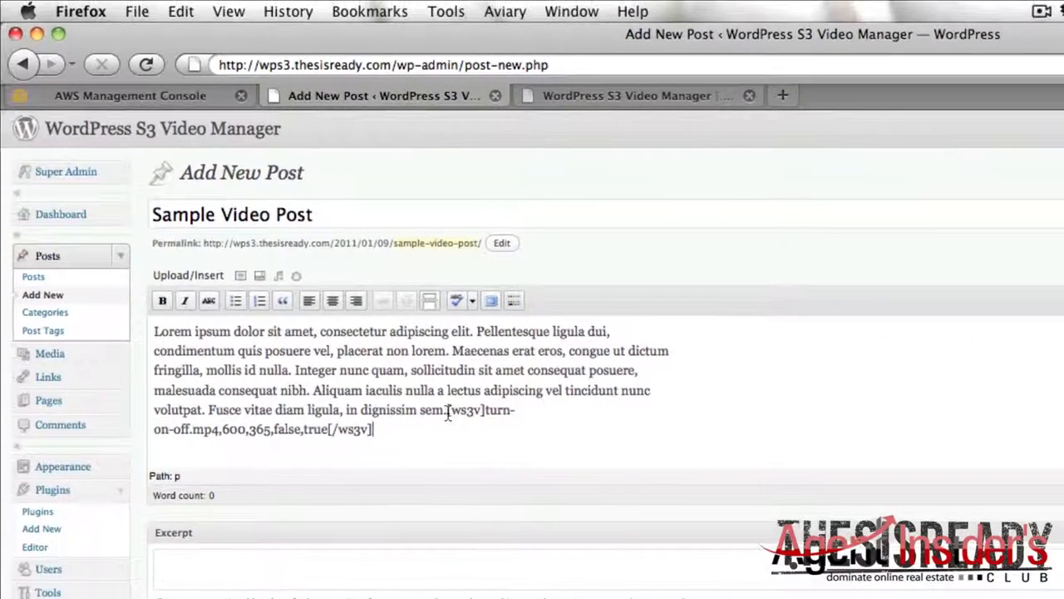
left_click(416, 405)
type("]")
key("BackSpace")
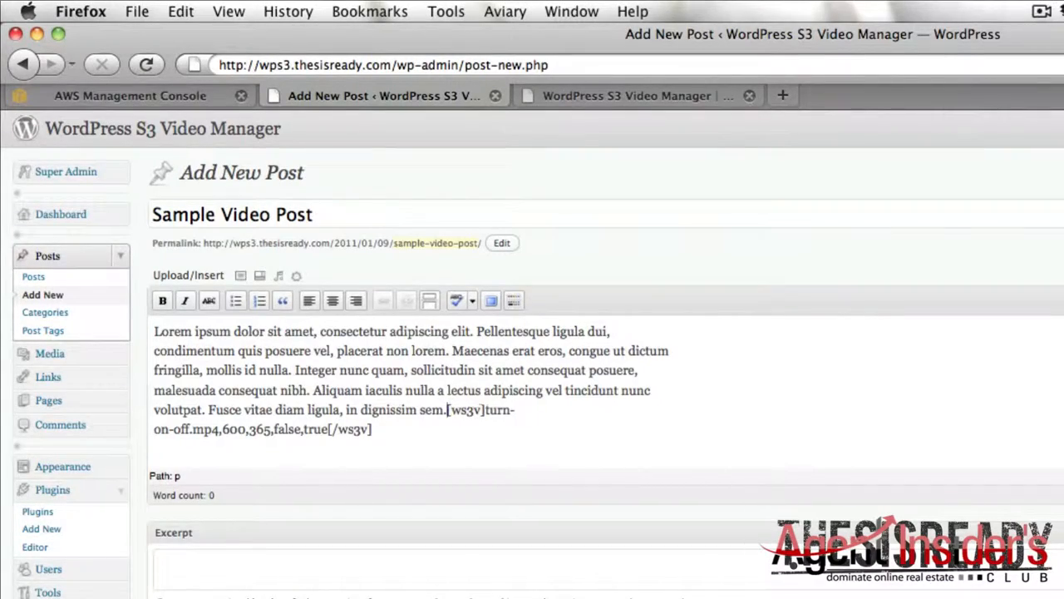
key("Return")
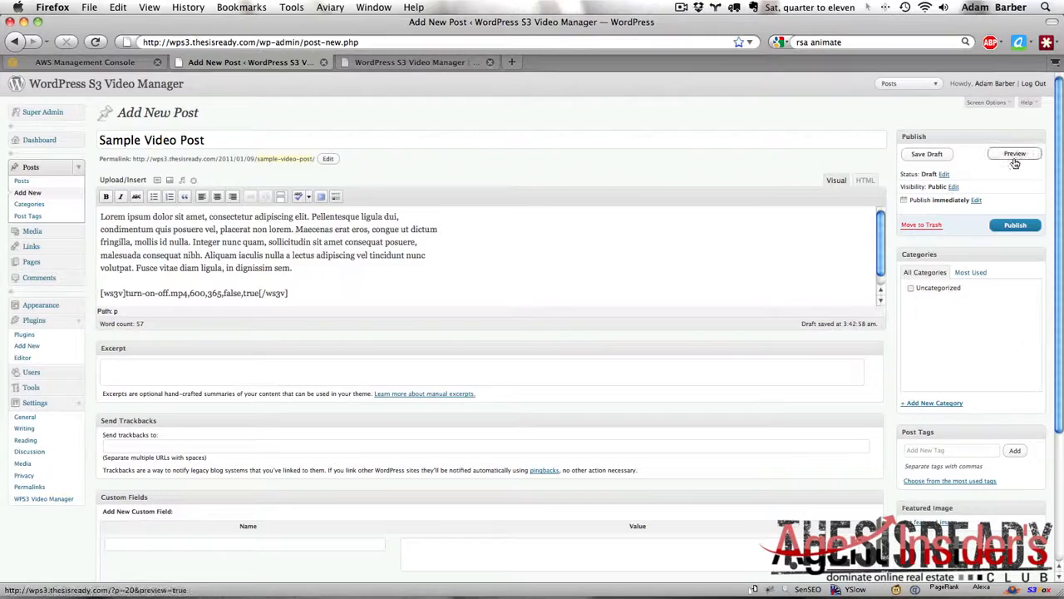
Step: Preview the sample post and play the video embedded below its text
left_click(1014, 155)
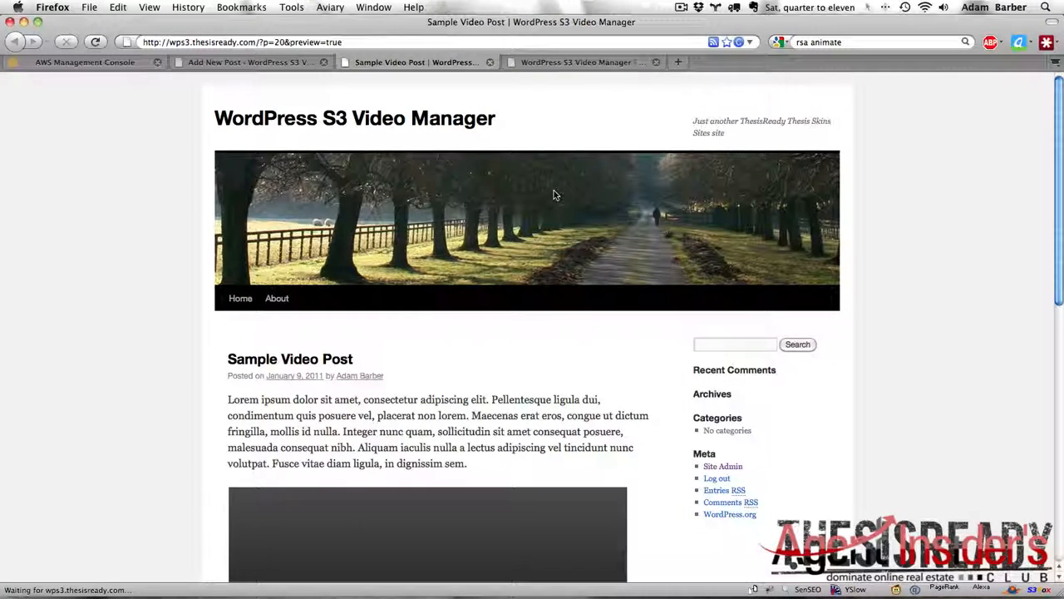
scroll(555, 195, "down", 5)
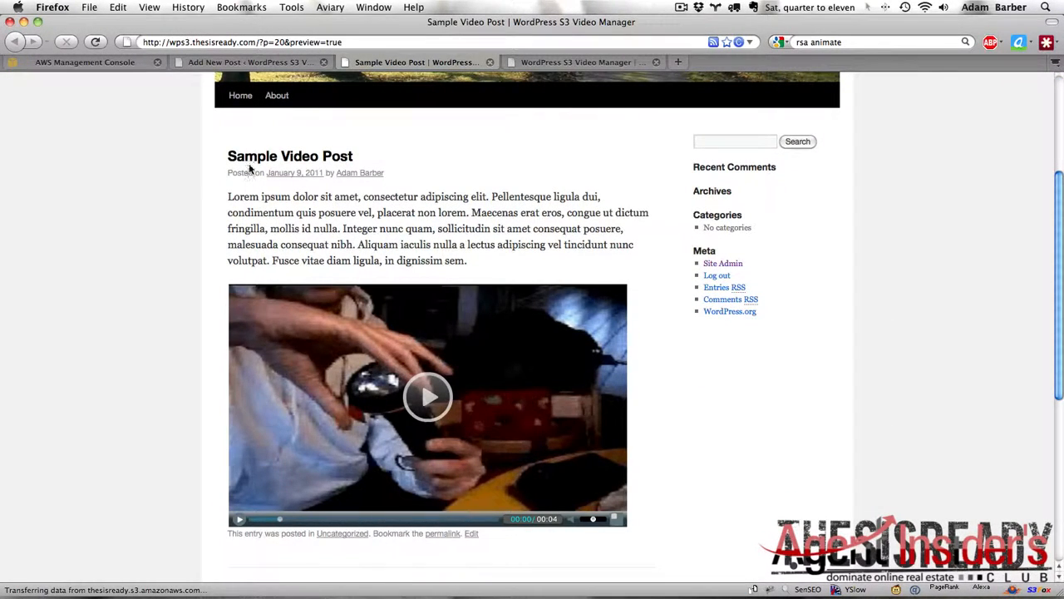
left_click_drag(242, 193, 486, 267)
left_click(487, 267)
scroll(484, 263, "down", 3)
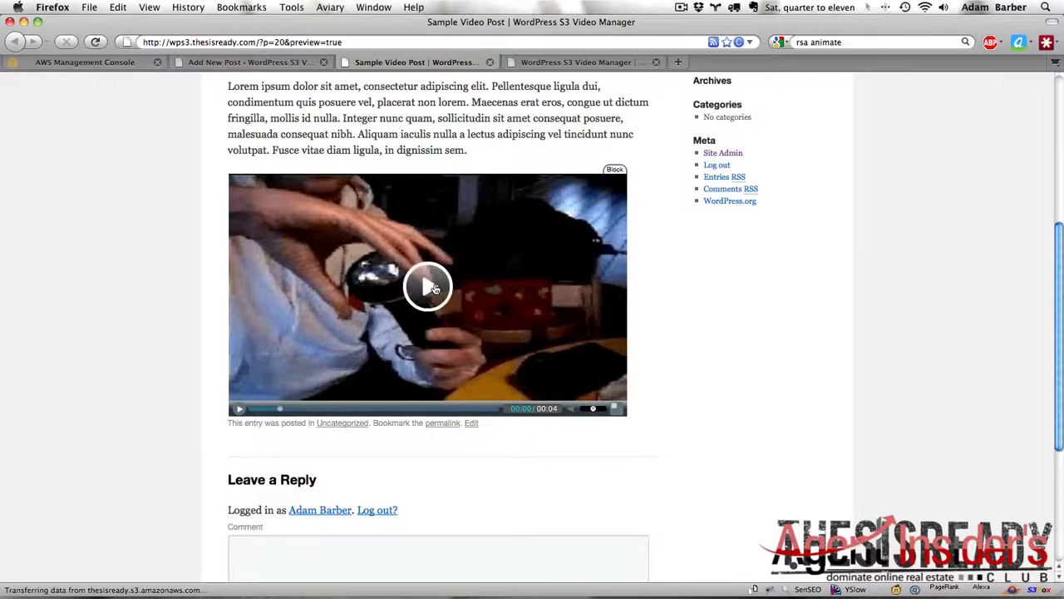
left_click(432, 288)
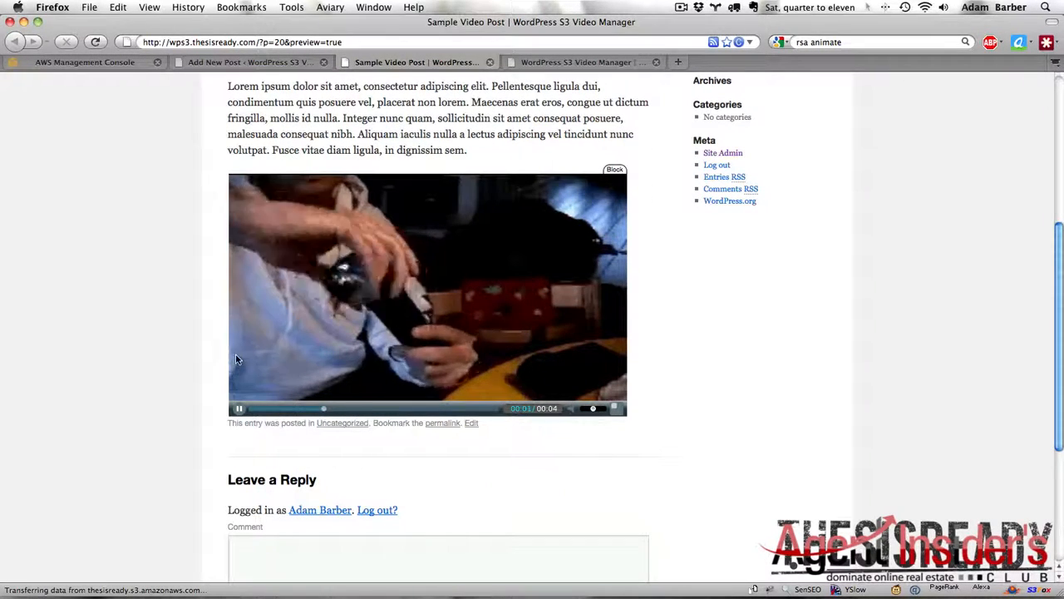